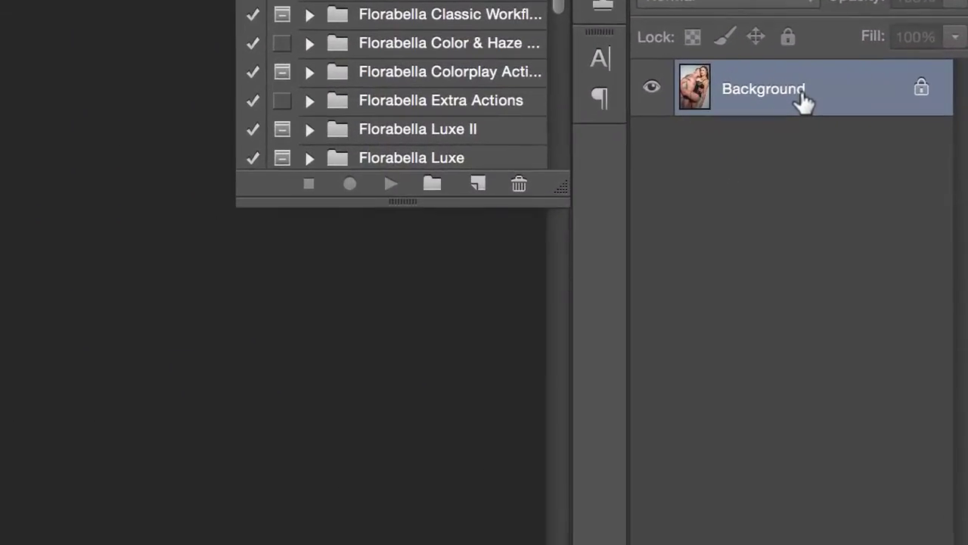
Duplicate the Background layer twice, naming the lower copy Color and the upper copy Texture.
key(ctrl+j)
key(ctrl+j)
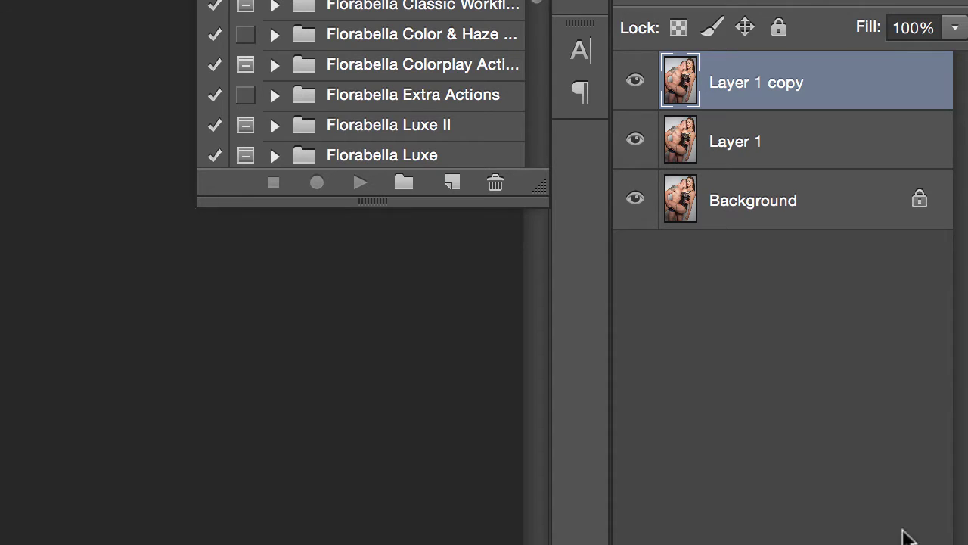
double_click(756, 145)
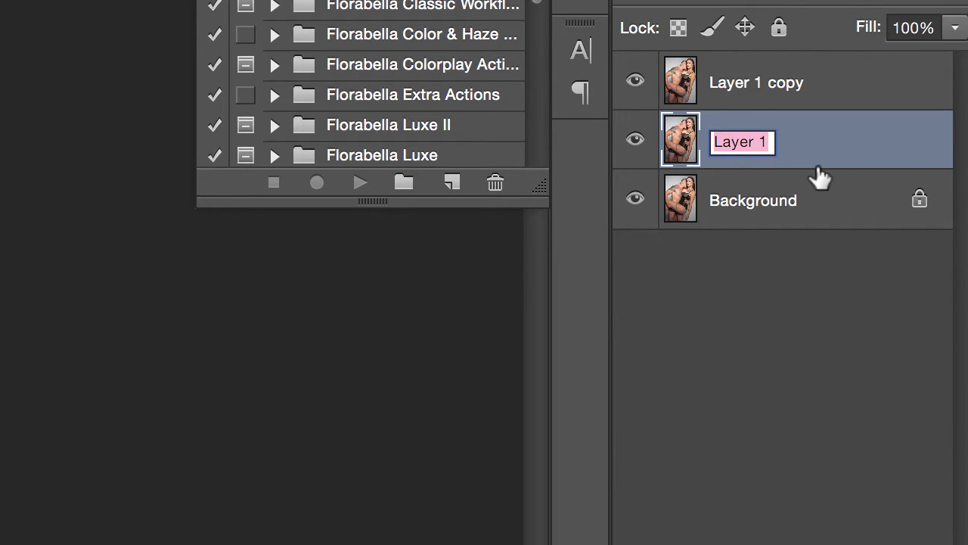
text(Color)
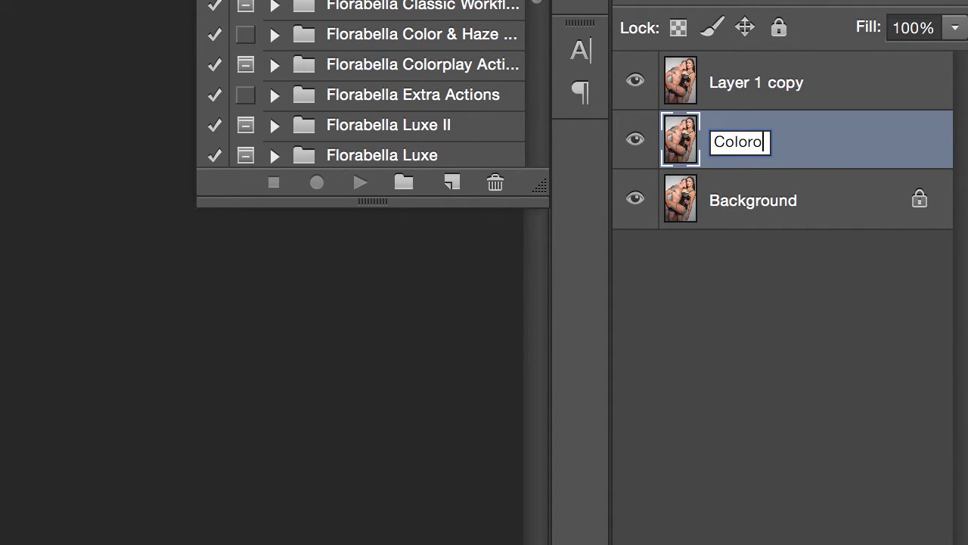
key(Return)
double_click(764, 94)
text(Texture)
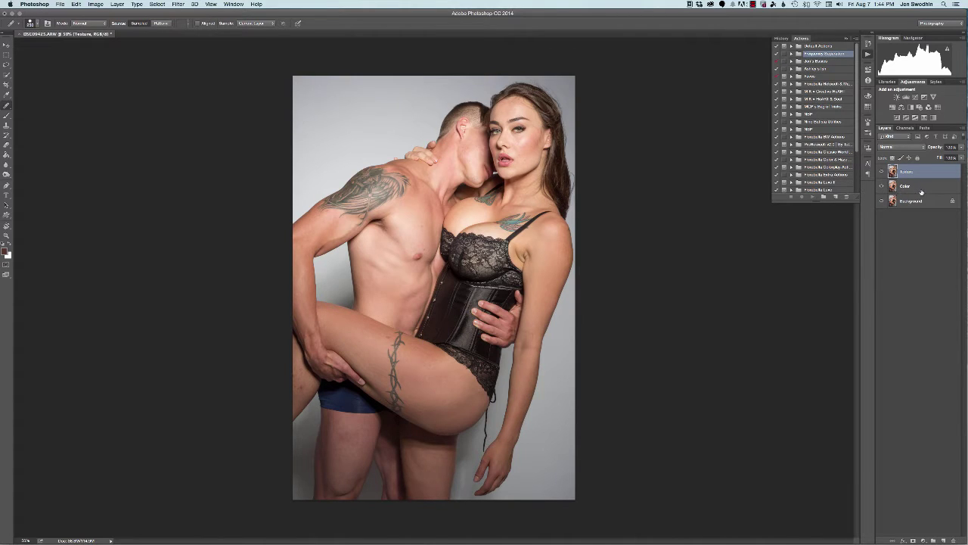
Hide the Texture layer and make the Color layer active.
click(901, 185)
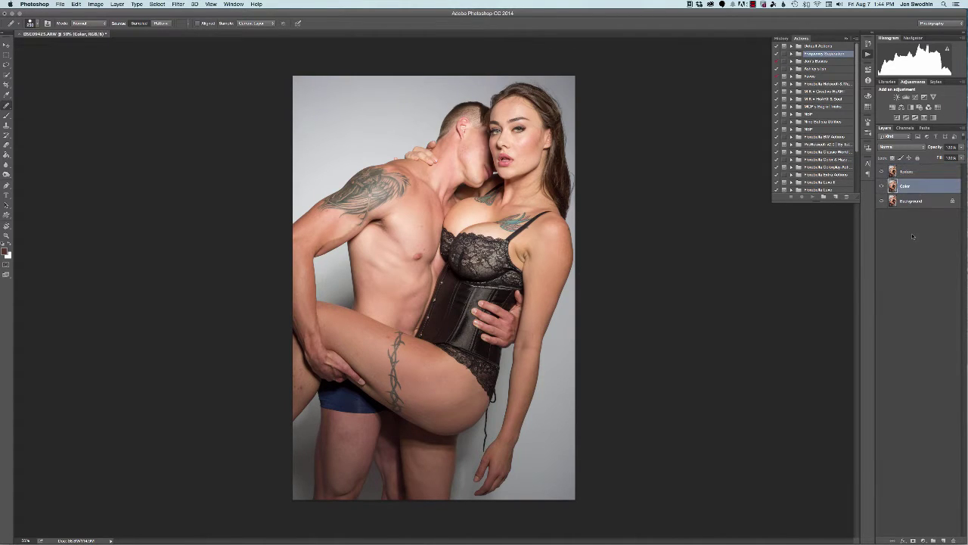
click(908, 173)
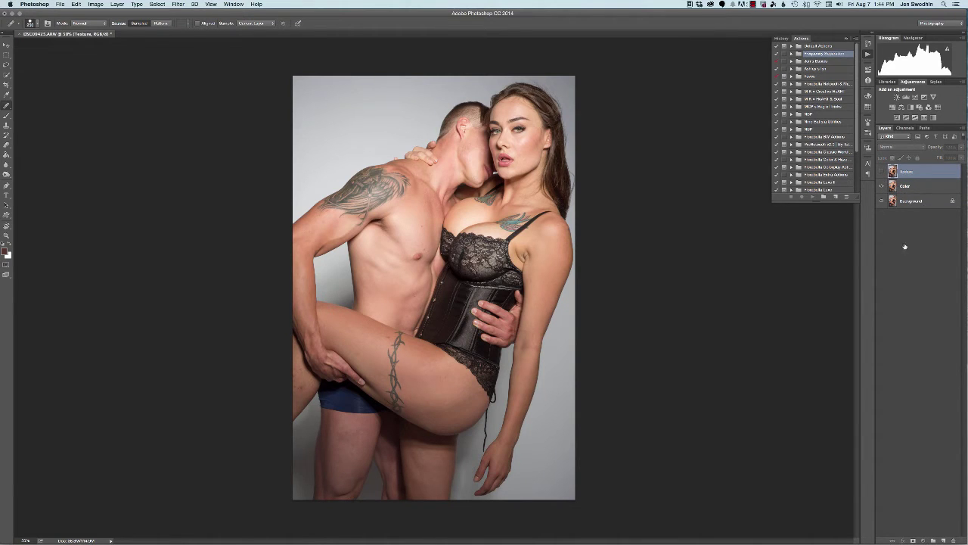
click(905, 186)
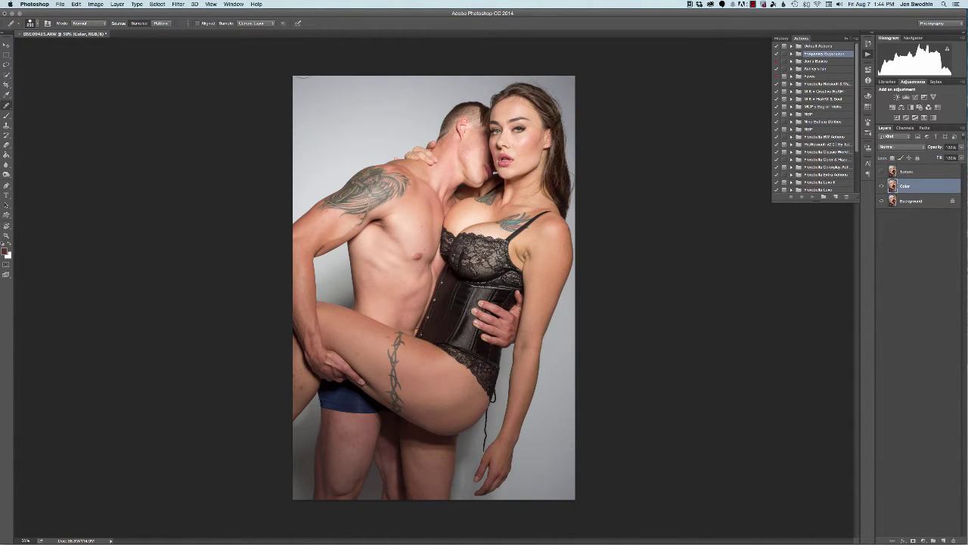
Apply a Gaussian Blur with a radius of 2.7 pixels to the Color layer.
click(178, 5)
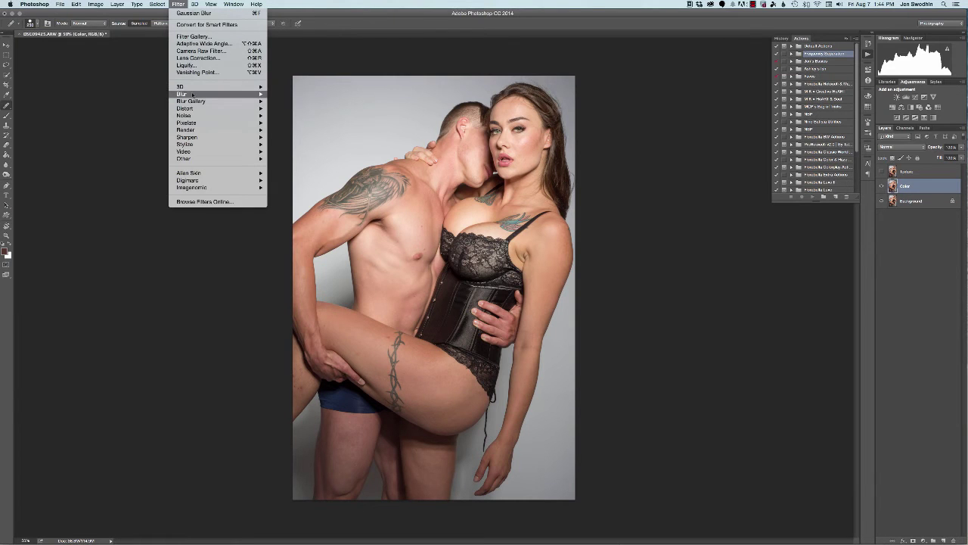
mouse_move(189, 95)
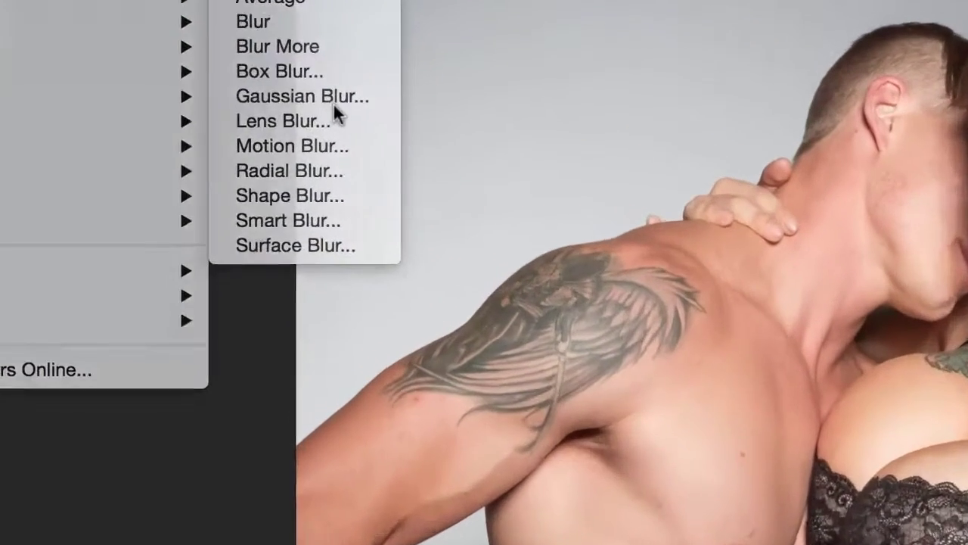
click(295, 120)
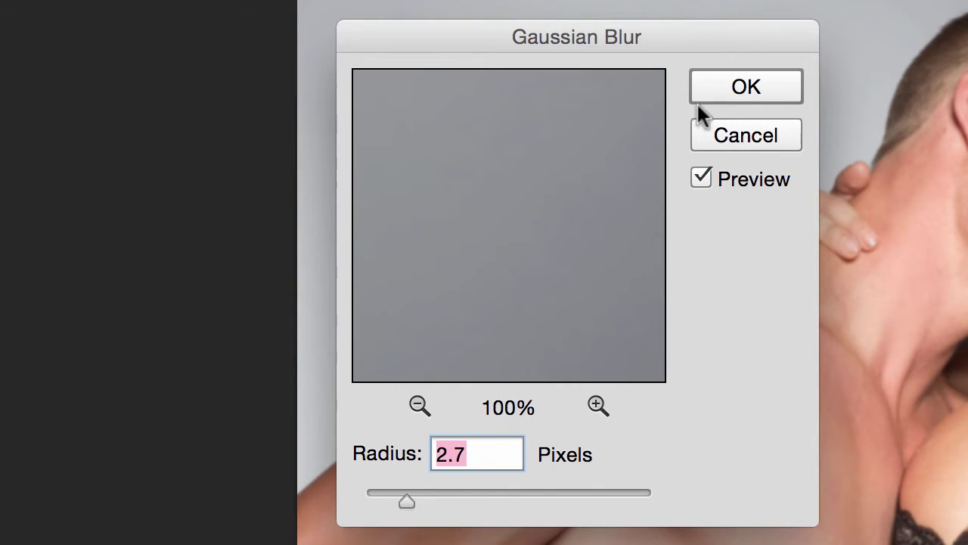
drag(506, 217, 356, 288)
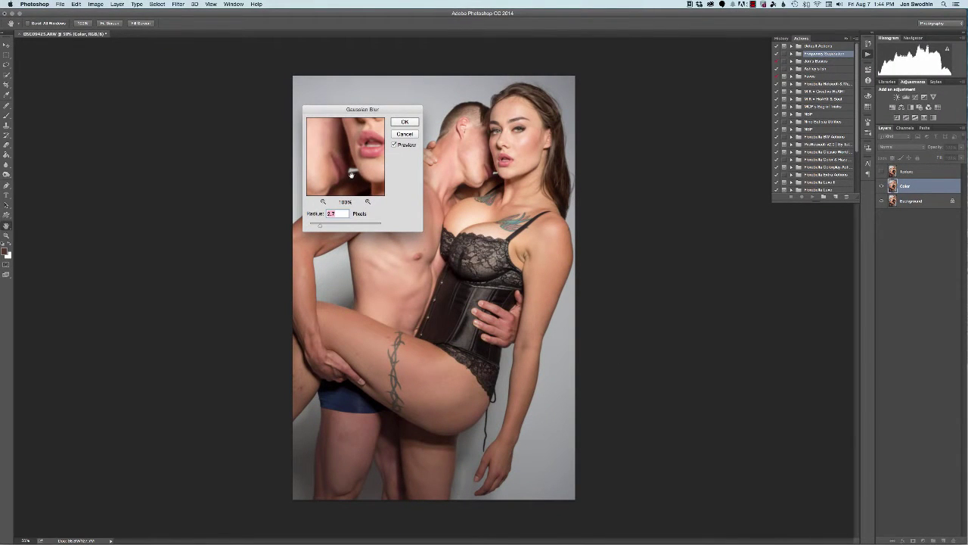
click(402, 125)
key(j)
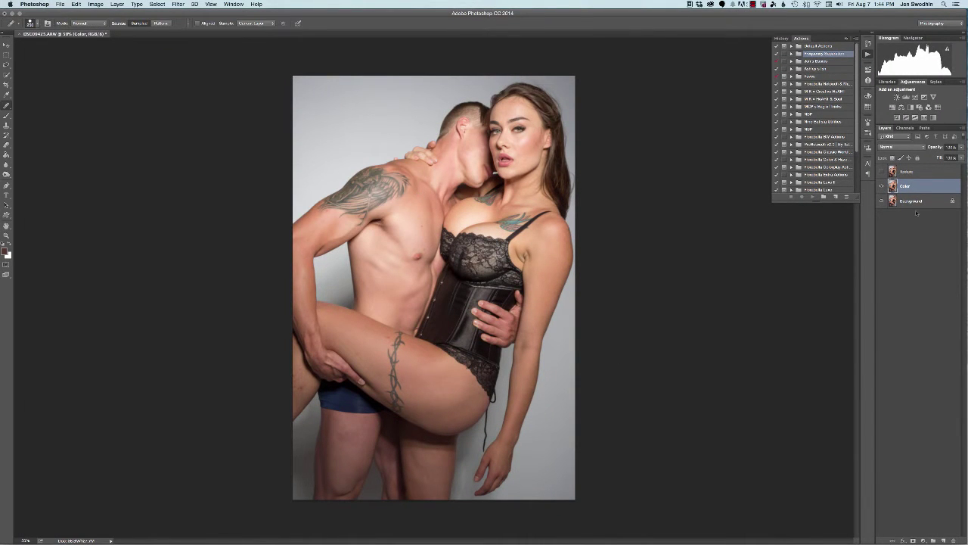
Show the Texture layer and use Apply Image on it with the Color layer, RGB channel, Subtract blending, 100% opacity, scale 2 and offset 128.
click(915, 173)
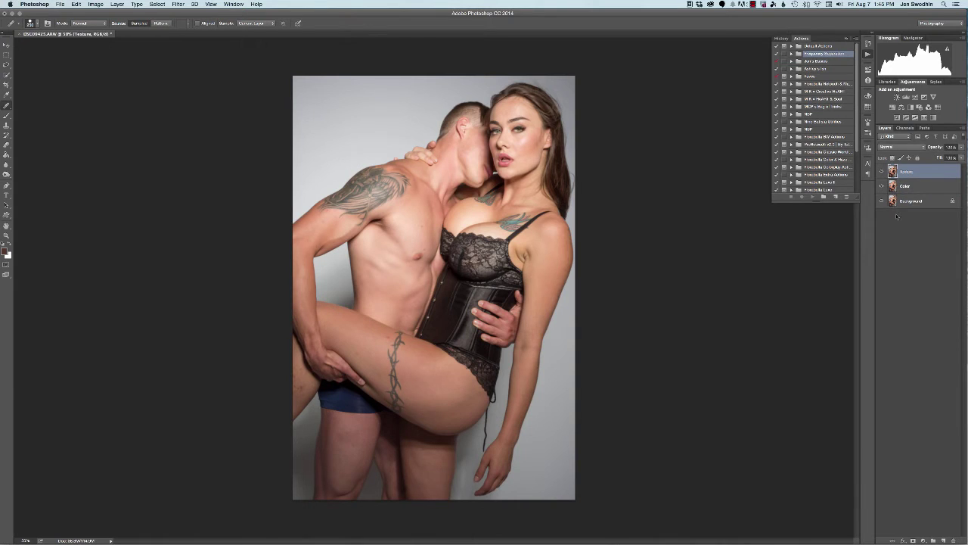
click(96, 5)
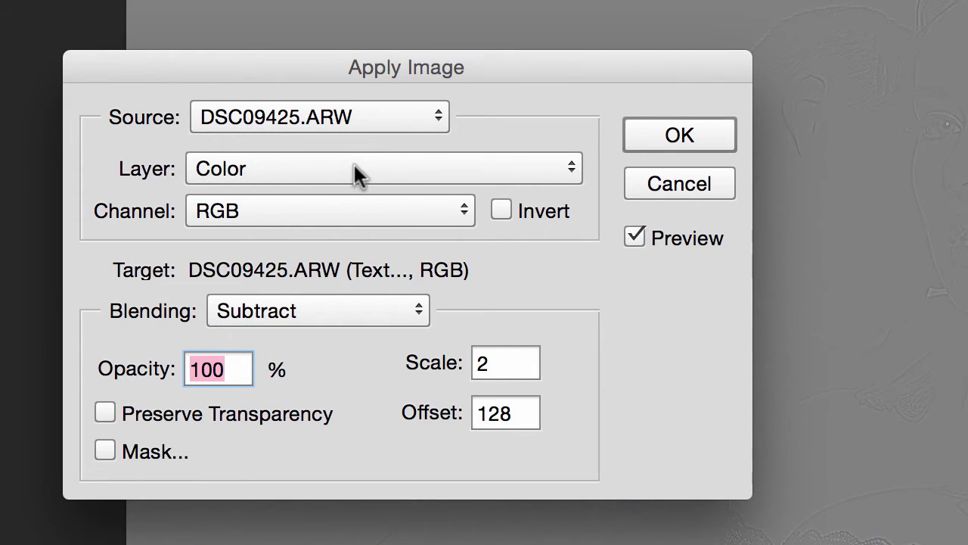
click(293, 333)
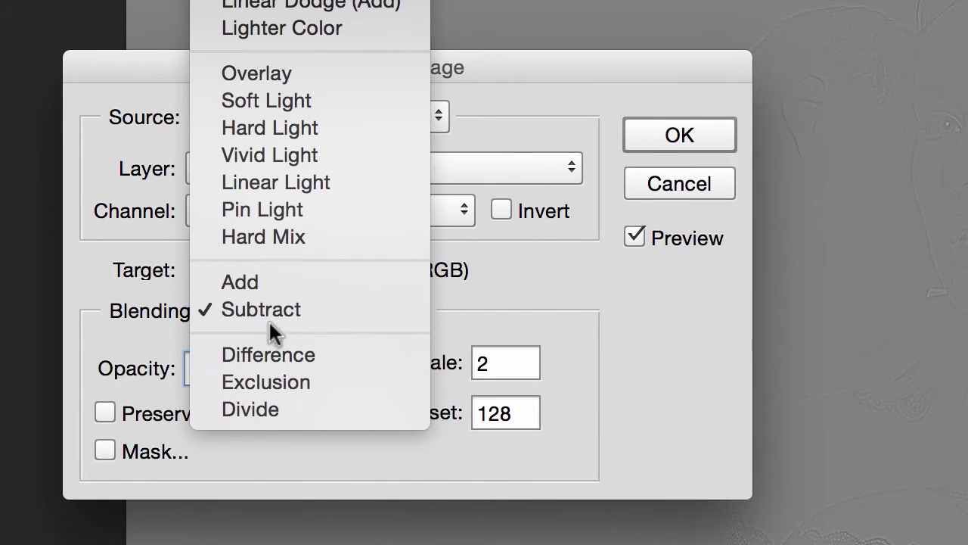
click(335, 451)
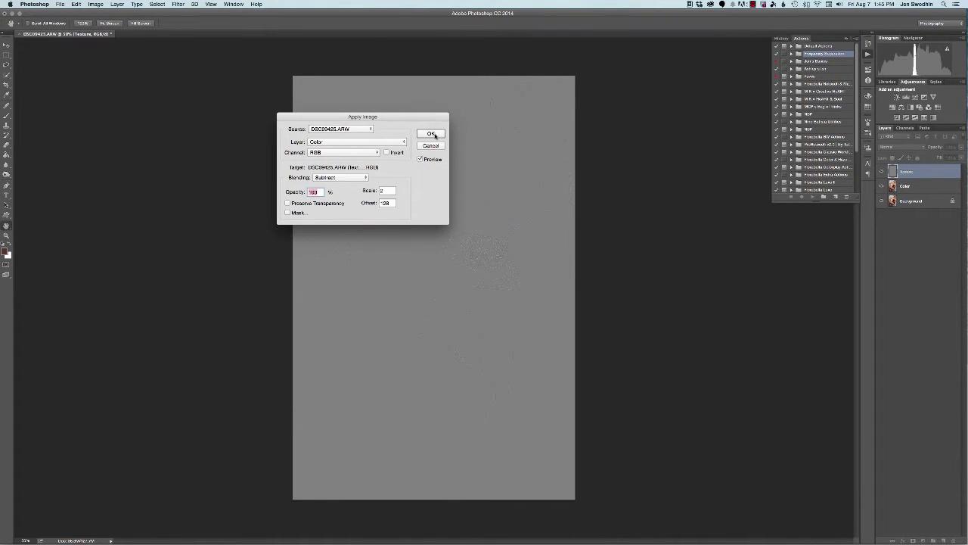
click(431, 134)
key(j)
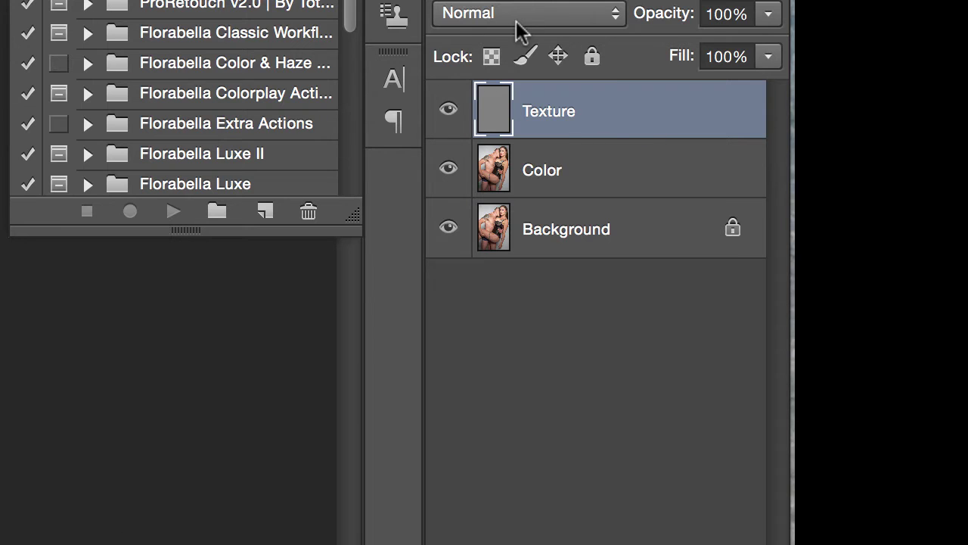
Set the Texture layer's blend mode to Linear Light and make the Color layer active.
click(899, 148)
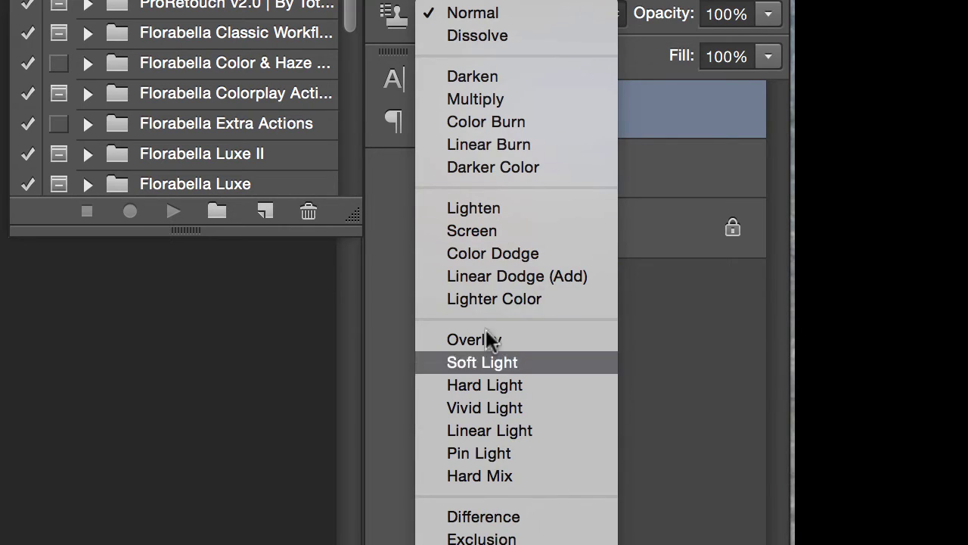
click(525, 430)
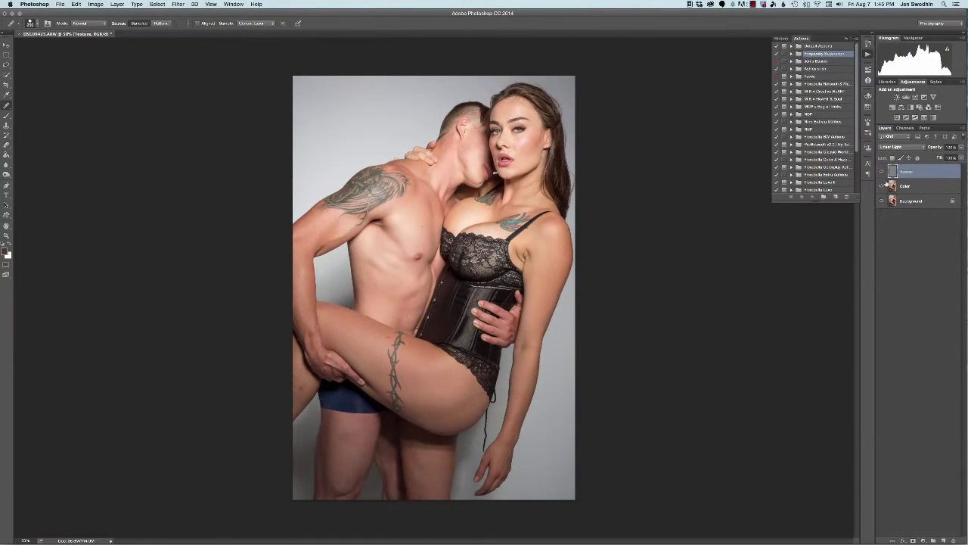
click(907, 189)
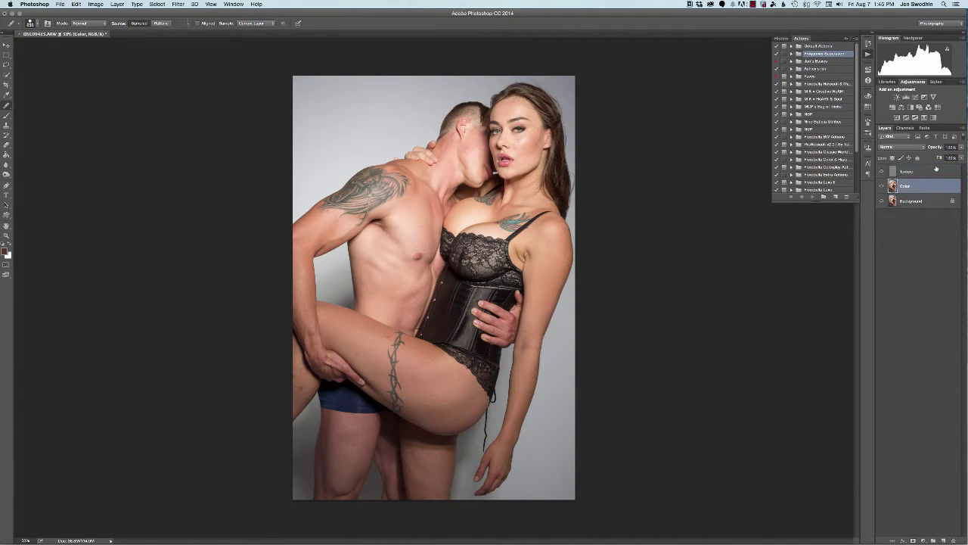
Set up the Healing Brush tool with a smaller brush for retouching the man's chest.
key(super+equal)
key(super+equal)
key(super+equal)
key(super+equal)
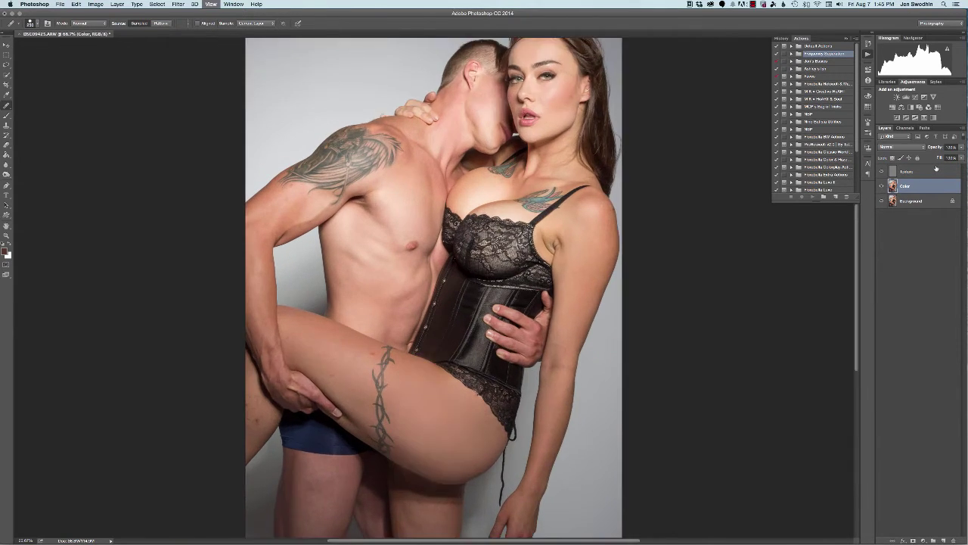
key(super+equal)
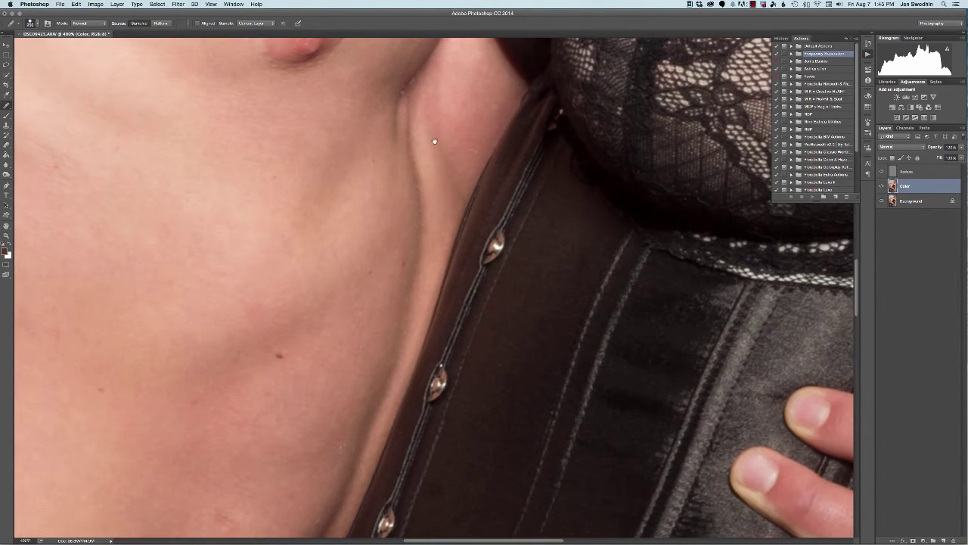
drag(435, 143, 627, 435)
mouse_move(444, 108)
mouse_down()
mouse_move(510, 269)
mouse_move(508, 293)
mouse_up()
key(bracketleft)
key(bracketleft)
key(bracketleft)
key(bracketleft)
key(bracketleft)
key(bracketleft)
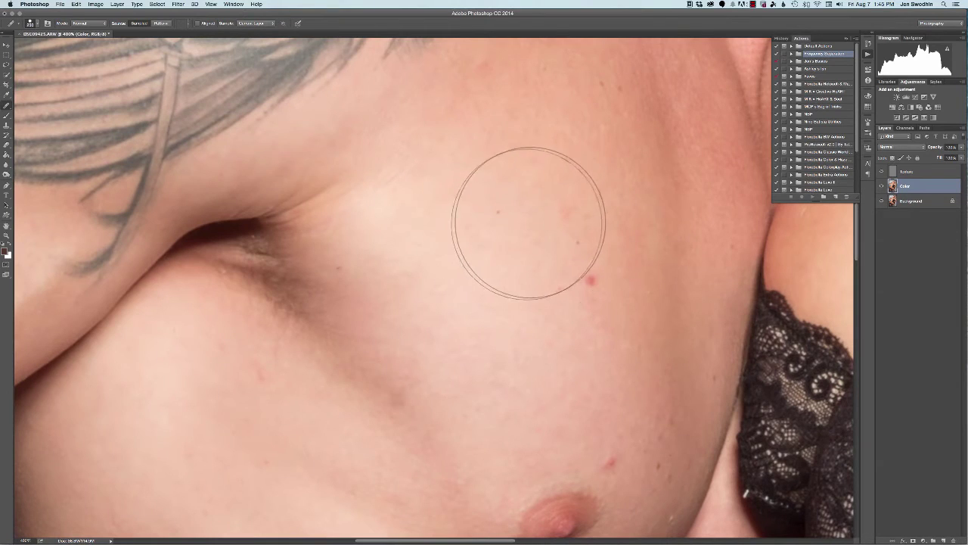
scroll(454, 204, right, 5)
scroll(454, 204, down, 2)
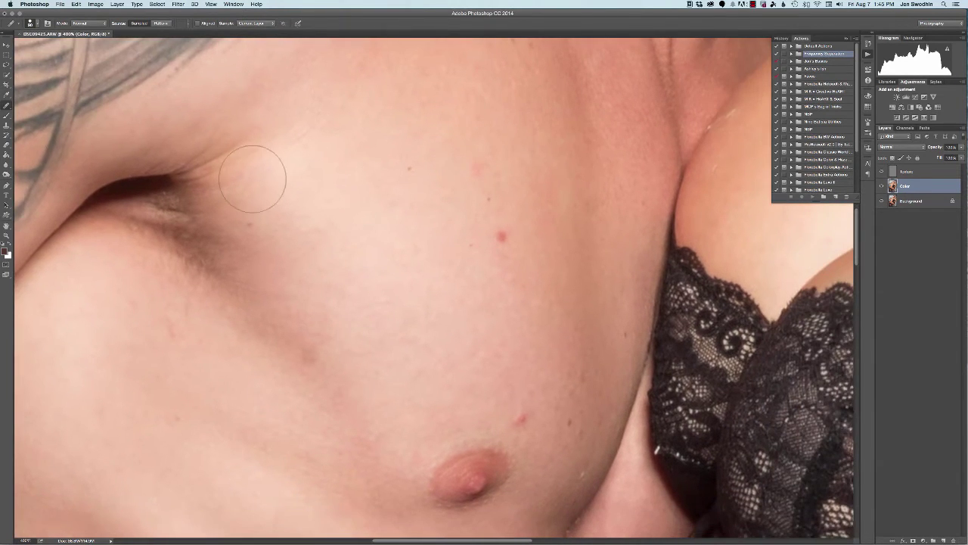
right_click(7, 106)
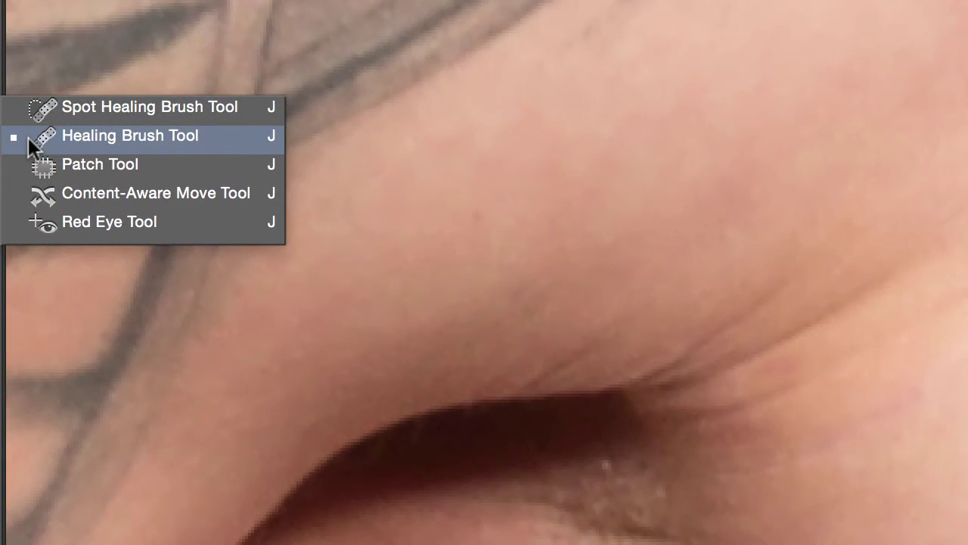
click(51, 137)
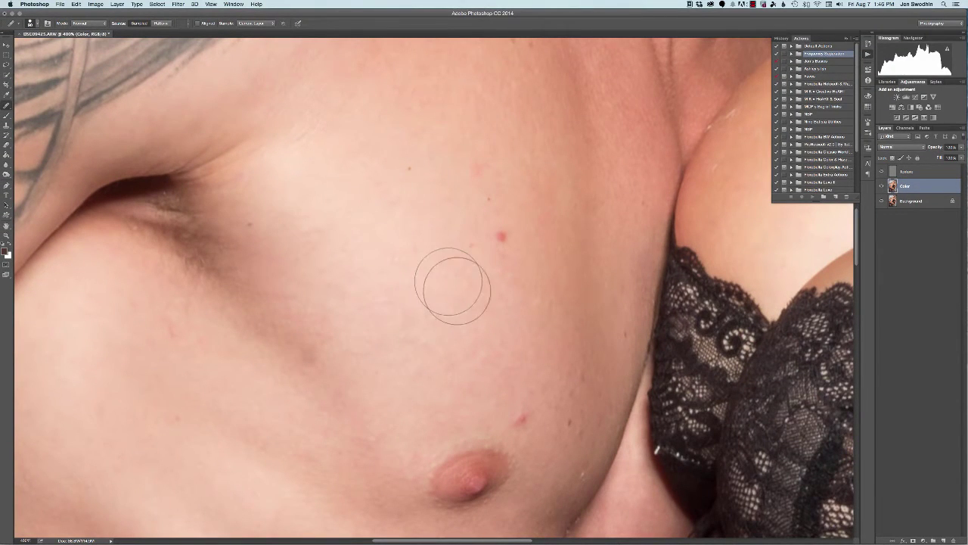
Heal the red spots across the middle of the man's chest on the Color layer, sampling nearby clean skin.
alt+click(337, 377)
click(313, 353)
click(432, 294)
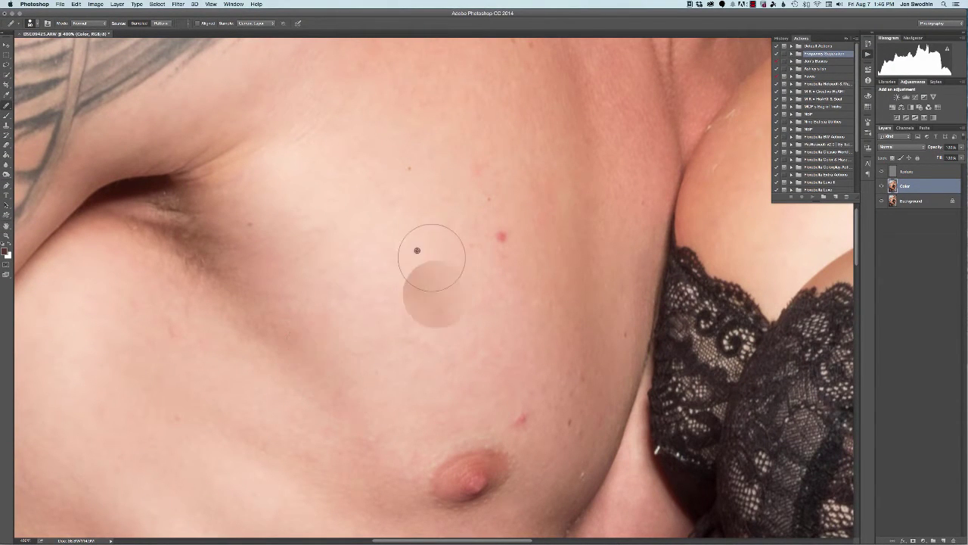
alt+click(447, 273)
click(503, 241)
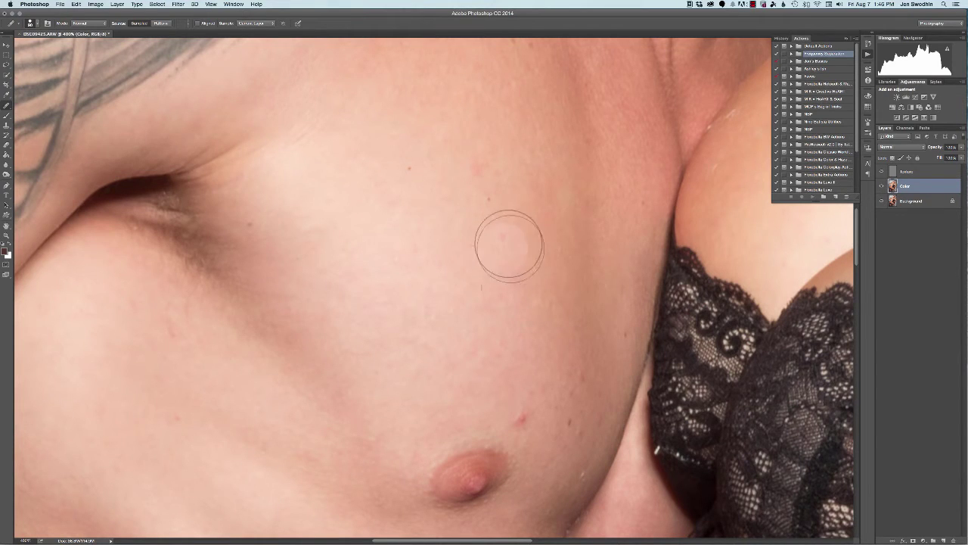
alt+click(461, 215)
click(474, 171)
click(484, 202)
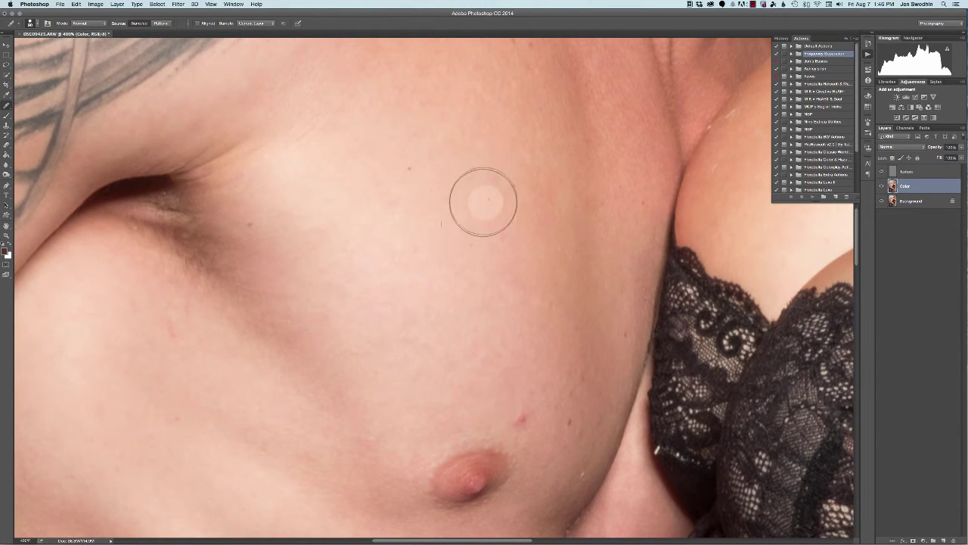
Heal the red spot and uneven skin color just above the nipple and across the lower chest on the Color layer.
click(591, 210)
click(522, 416)
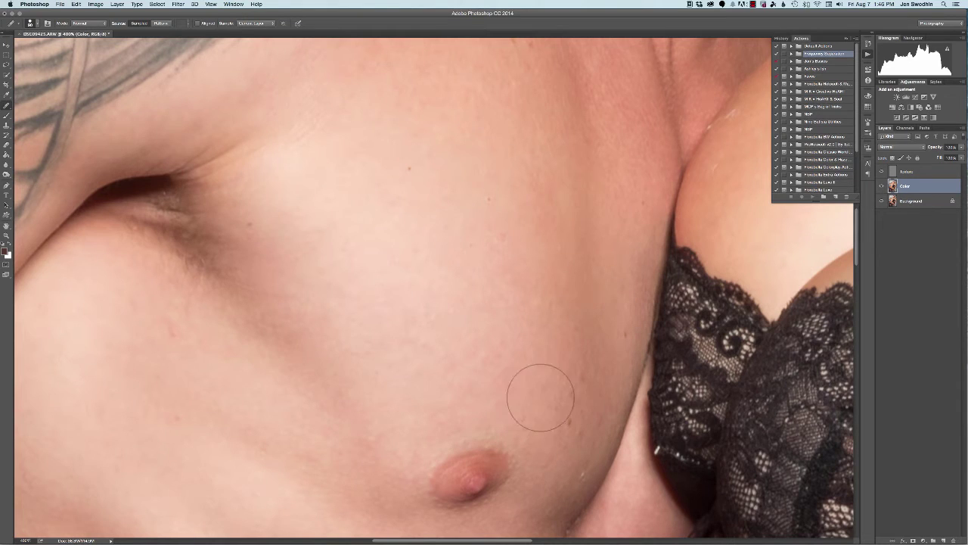
click(553, 390)
click(584, 388)
alt+click(485, 393)
mouse_move(438, 342)
mouse_down()
mouse_move(476, 356)
mouse_move(401, 335)
mouse_up()
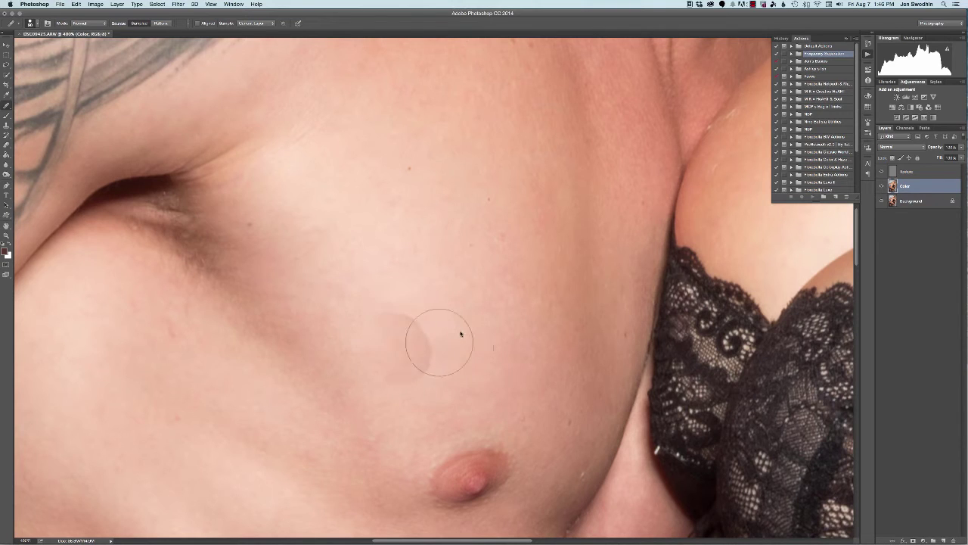
Even out the remaining discoloration below the armpit, at mid-chest and beside the nipple on the Color layer.
click(215, 320)
alt+click(195, 371)
click(171, 344)
click(460, 305)
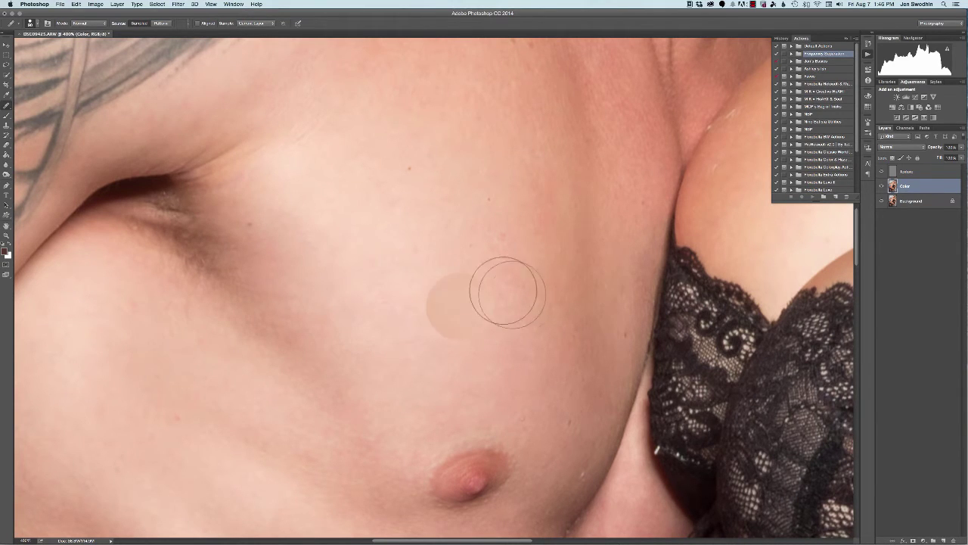
click(536, 464)
click(562, 461)
click(566, 463)
click(572, 463)
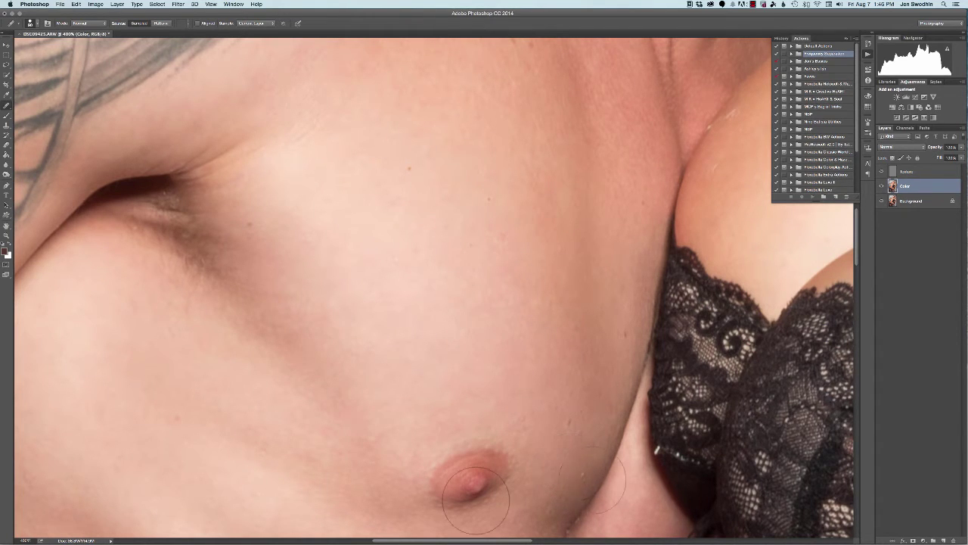
Select the Texture layer and heal the small bumps on the man's lower chest beside the nipple, sampling nearby clean skin.
click(905, 173)
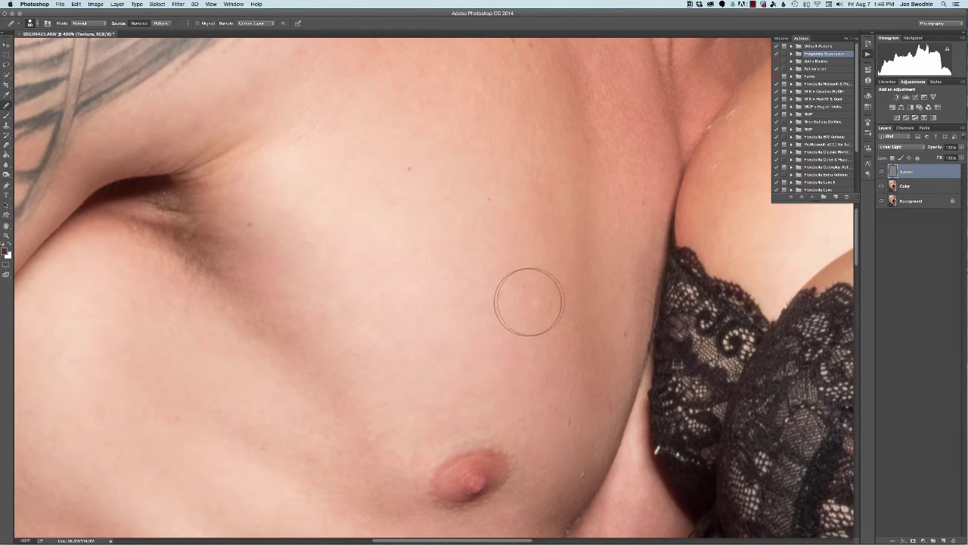
click(527, 417)
click(606, 480)
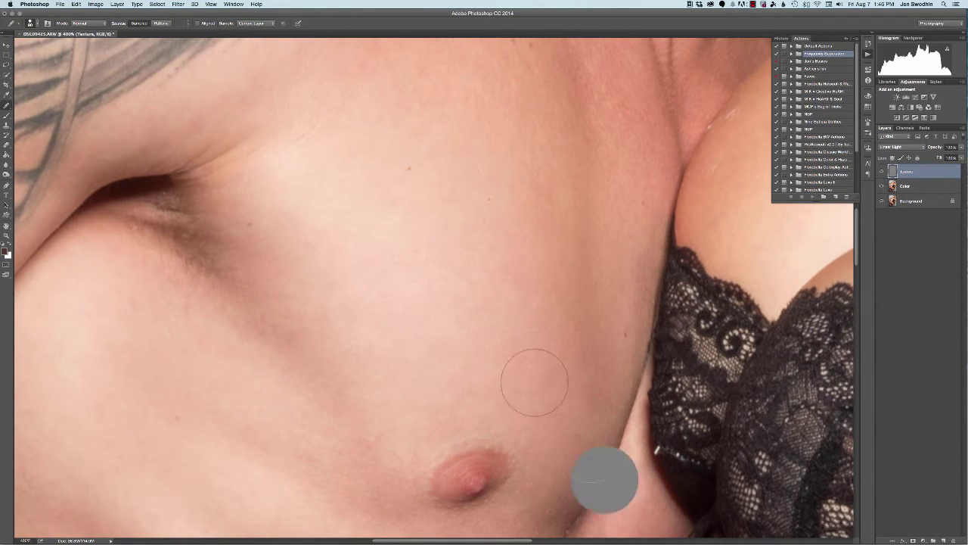
Heal the small moles and dark specks across the man's upper and middle chest on the Texture layer.
click(491, 218)
click(437, 191)
click(480, 261)
click(447, 193)
click(410, 180)
click(311, 247)
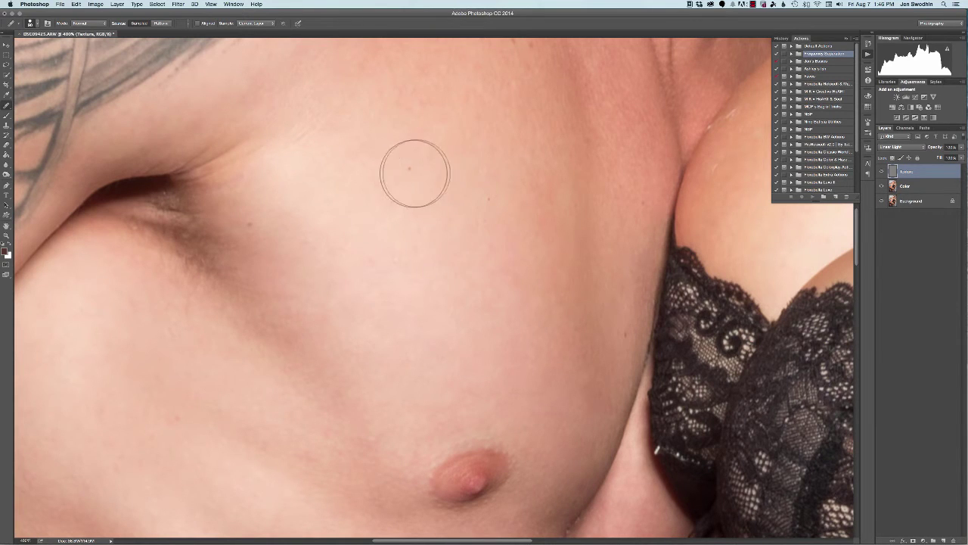
click(467, 283)
click(492, 259)
click(420, 207)
click(553, 289)
click(320, 320)
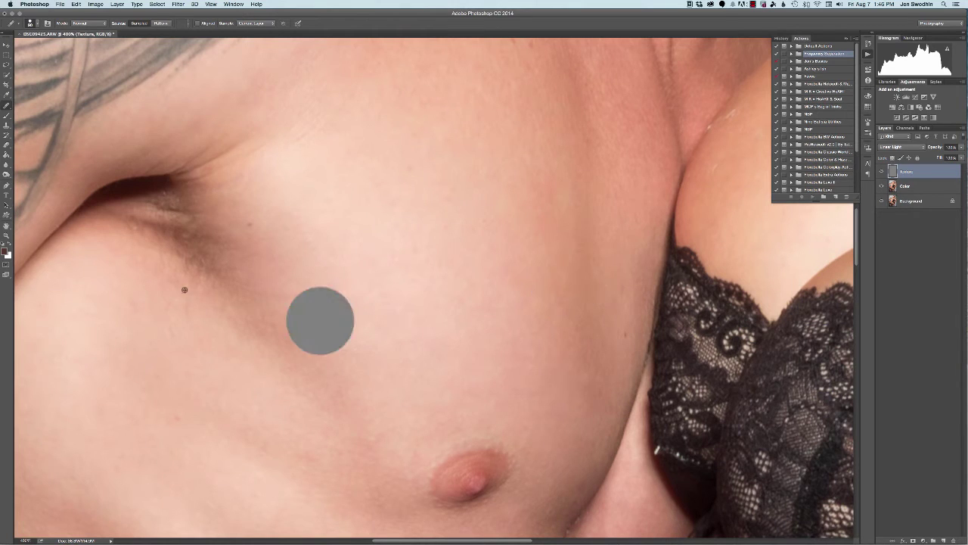
Heal the remaining texture flaws along the edge of the man's chest next to the woman's bra on the Texture layer.
drag(493, 402, 471, 275)
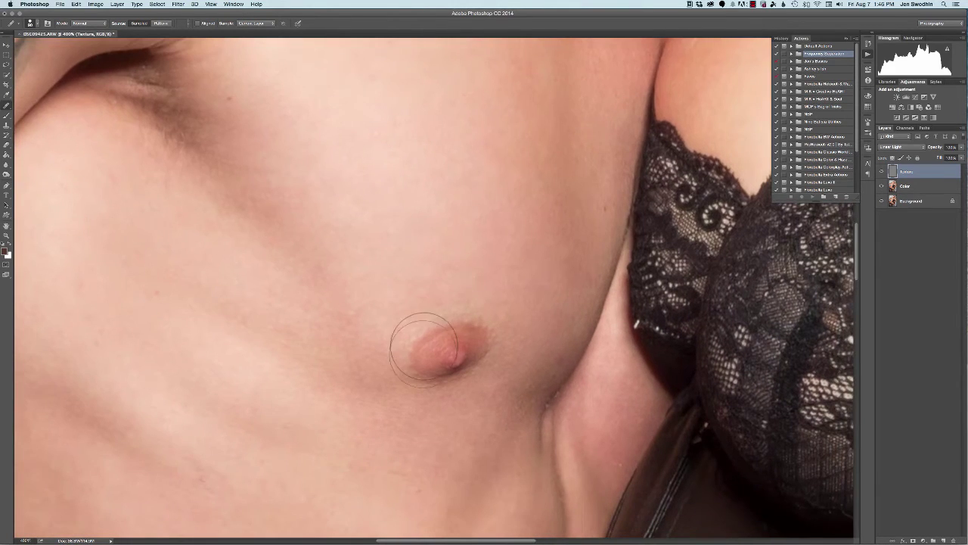
click(472, 417)
click(537, 319)
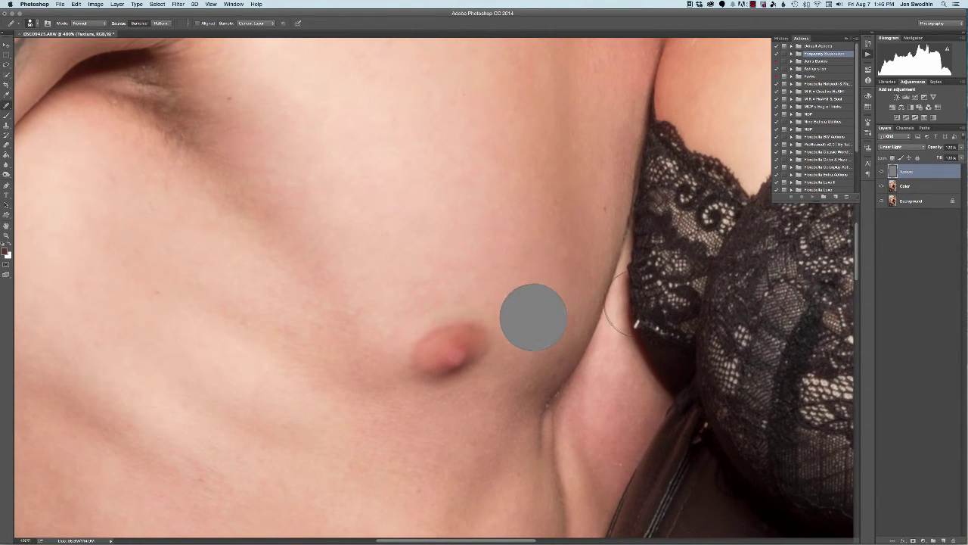
click(586, 308)
click(636, 265)
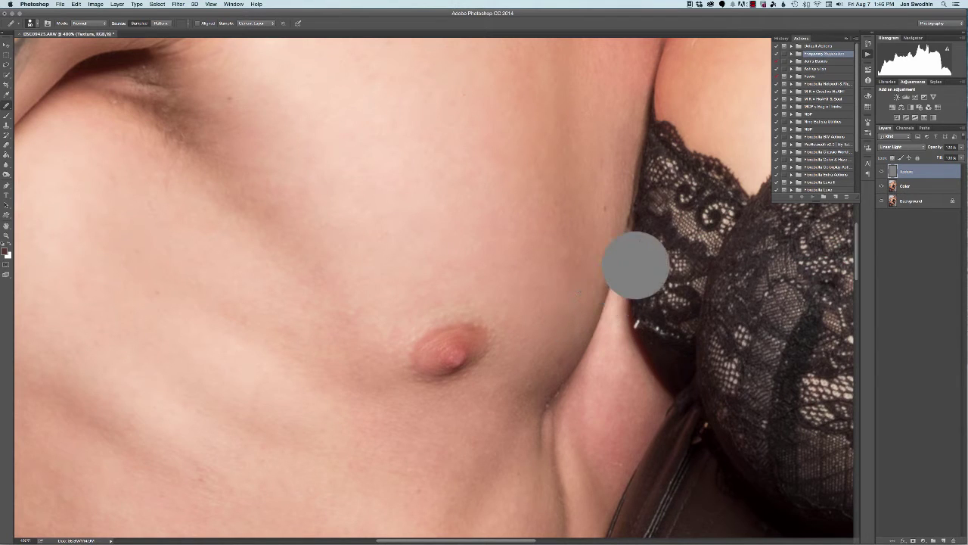
Try to heal over the man's nipple on the Texture layer using the surrounding skin.
click(401, 287)
click(400, 305)
click(395, 341)
click(486, 326)
click(461, 372)
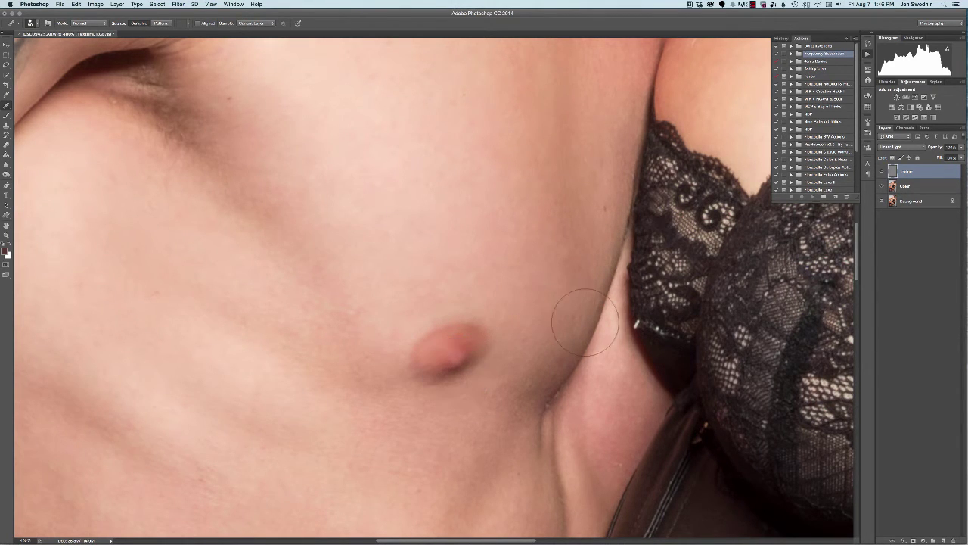
Try to heal over the man's nipple on the Color layer using skin sampled above it.
click(905, 185)
alt+click(415, 268)
mouse_move(408, 359)
mouse_down()
mouse_move(433, 357)
mouse_move(455, 333)
mouse_up()
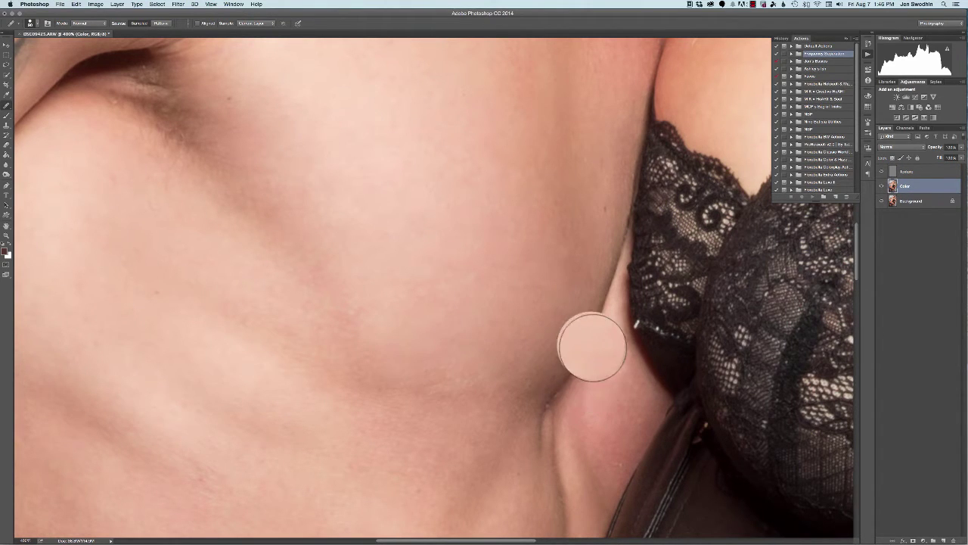
key(super+z)
key(alt+bracketright)
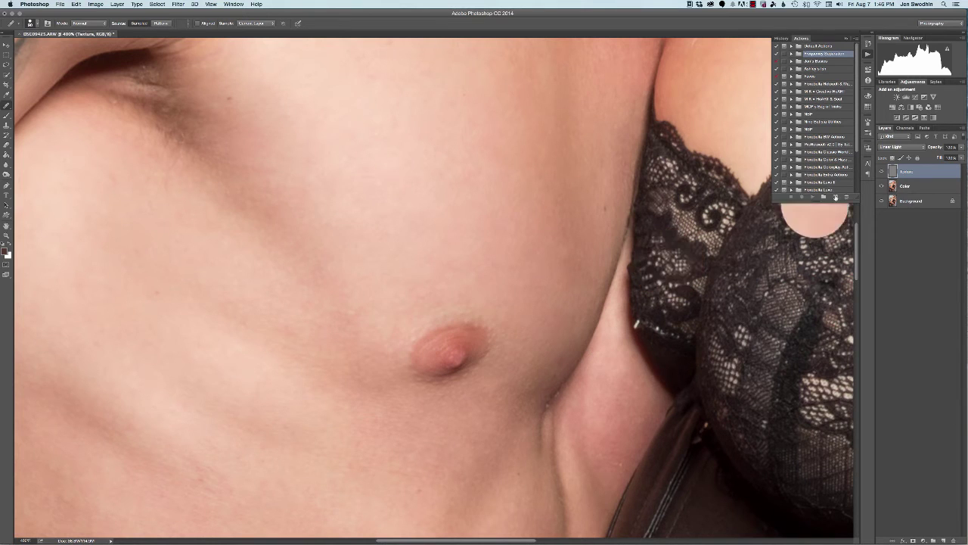
Select the Color layer and heal the uneven patches on the woman's upper chest below the bird tattoo.
key(alt+bracketleft)
mouse_move(421, 134)
mouse_down()
mouse_move(391, 216)
mouse_move(240, 190)
mouse_move(219, 128)
mouse_up()
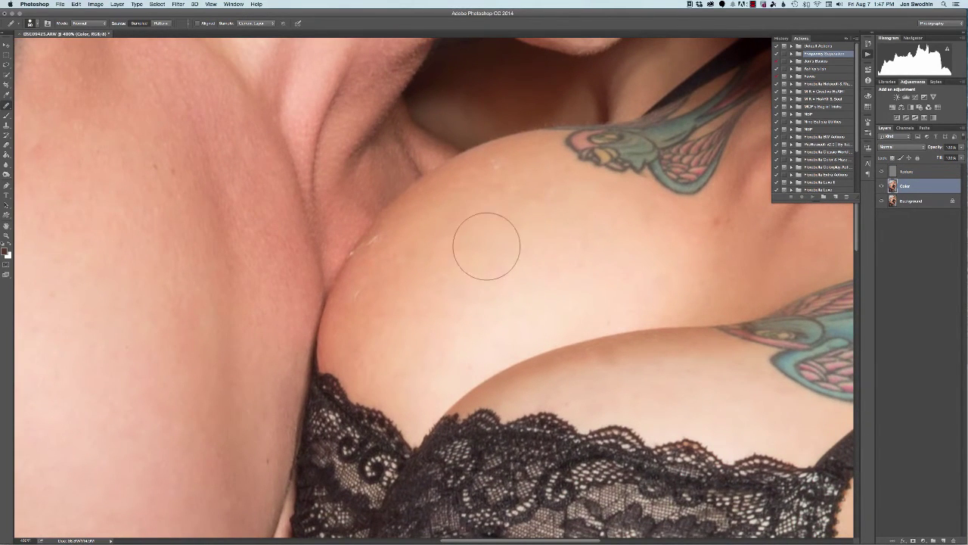
alt+click(568, 242)
click(550, 204)
click(504, 177)
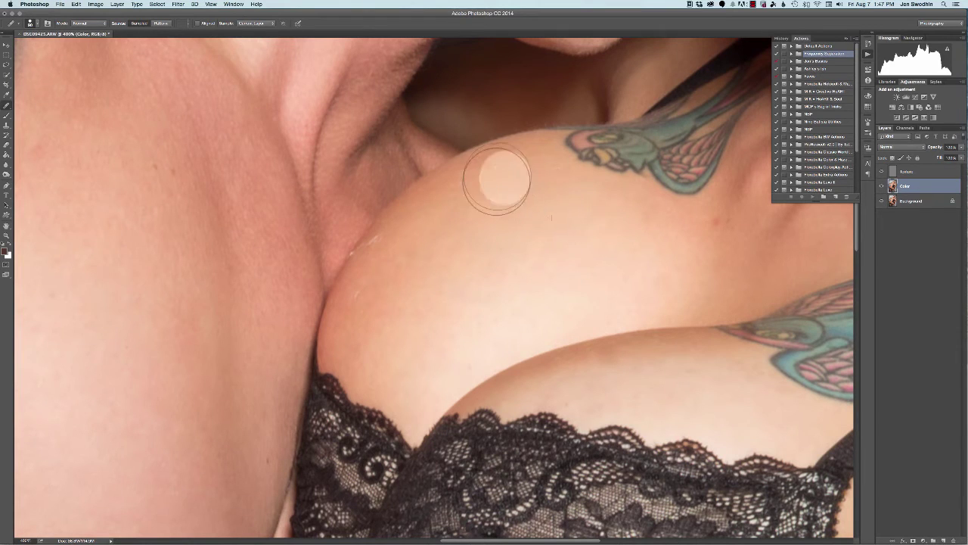
Heal the marks along the edge and top of the woman's breast and the red spot below her collarbone on the Color layer.
alt+click(396, 254)
click(388, 248)
click(365, 292)
alt+click(475, 225)
click(480, 187)
alt+click(684, 238)
click(709, 225)
Even out the red patches along the woman's outer upper arm and lower shoulder on the Color layer.
drag(450, 281, 117, 287)
mouse_move(606, 210)
mouse_down()
mouse_move(356, 275)
mouse_move(408, 211)
mouse_up()
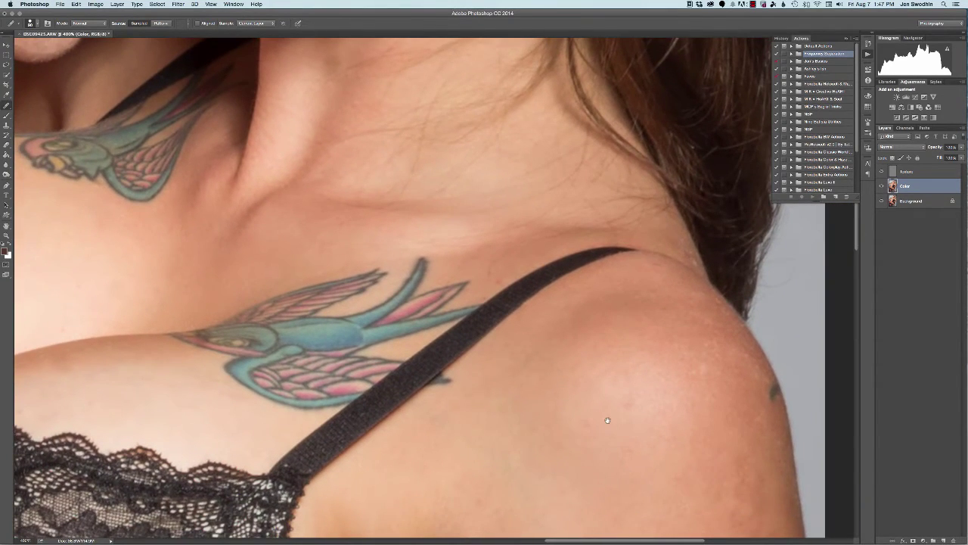
drag(607, 419, 553, 258)
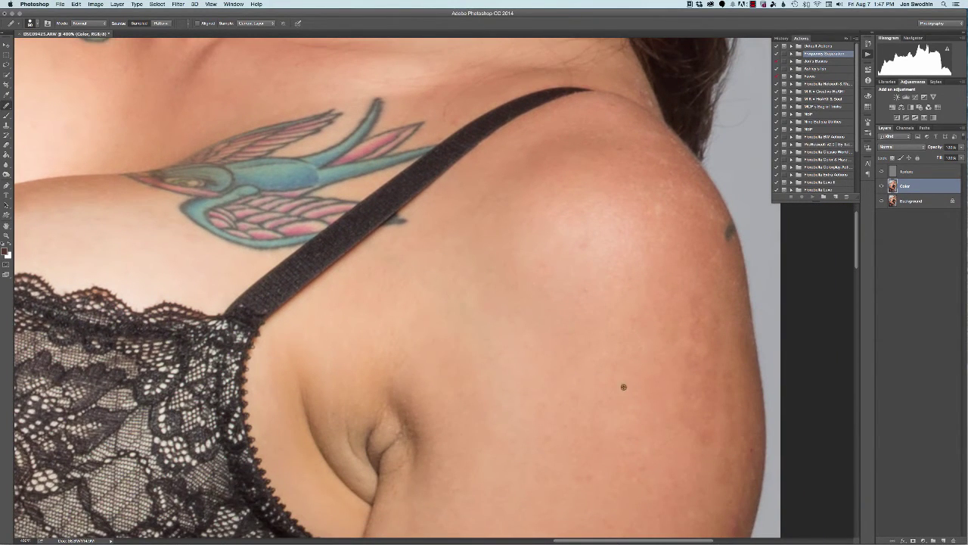
drag(696, 412, 716, 419)
click(704, 384)
click(702, 331)
click(610, 282)
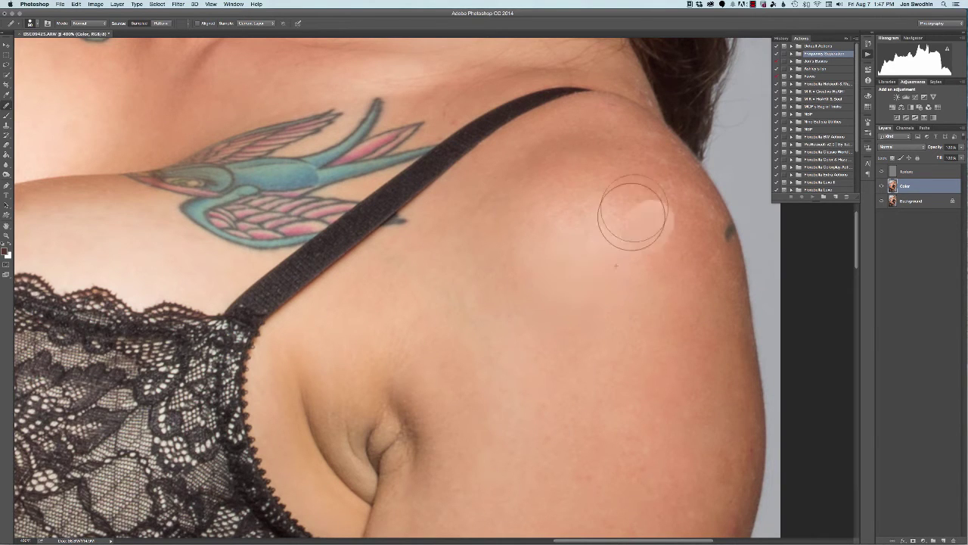
Heal the blotchy highlight and redness on top of the woman's shoulder on the Color layer, sampling adjacent skin.
alt+click(611, 219)
click(650, 199)
alt+click(636, 187)
click(647, 181)
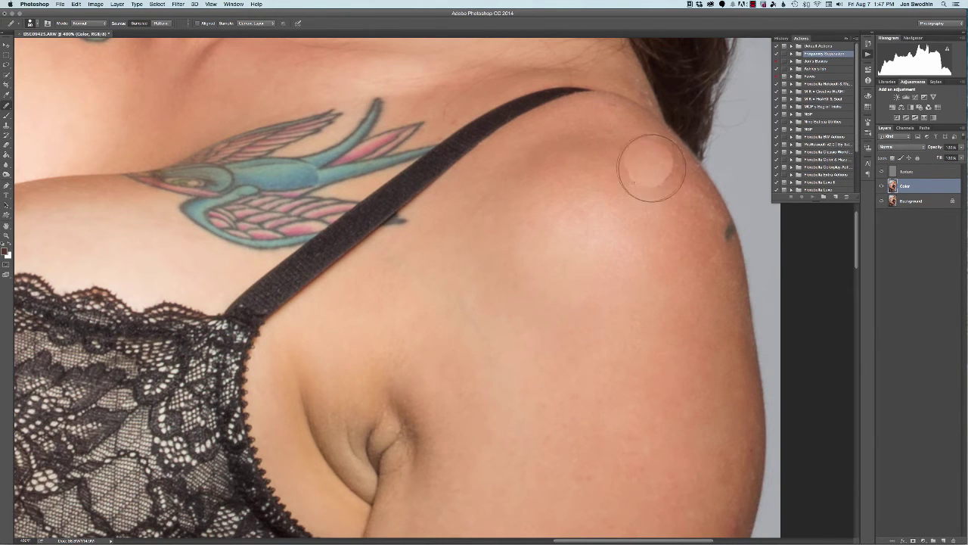
drag(618, 209, 615, 205)
Heal the dark spot near the outer edge of the woman's arm on the Color layer and check her forearm.
scroll(615, 204, down, 10)
scroll(615, 205, right, 4)
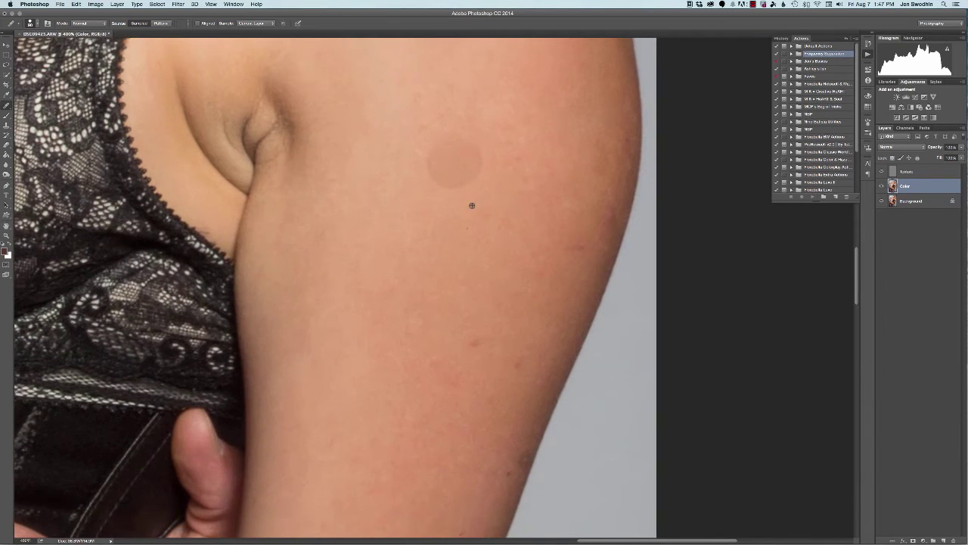
click(576, 244)
scroll(541, 223, down, 5)
scroll(541, 223, left, 3)
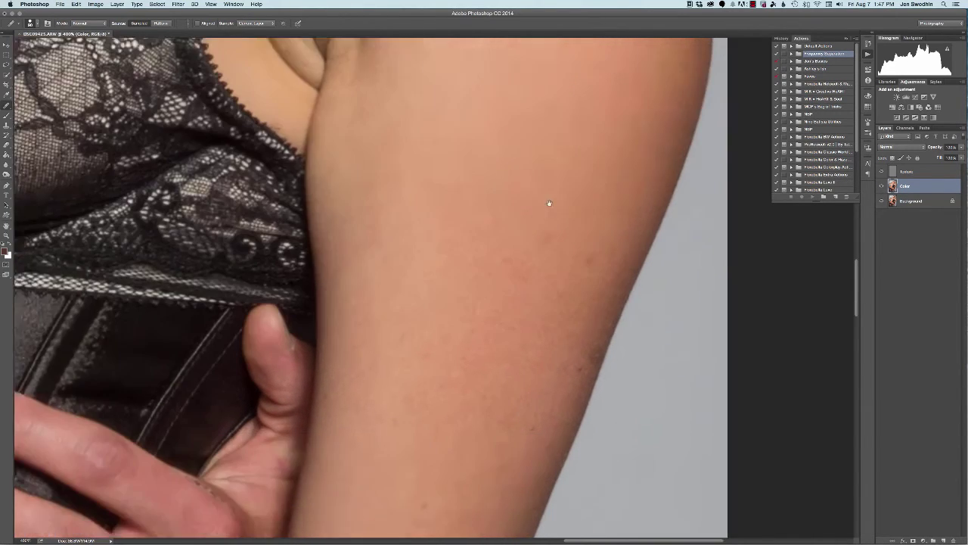
scroll(581, 250, down, 15)
scroll(566, 210, left, 5)
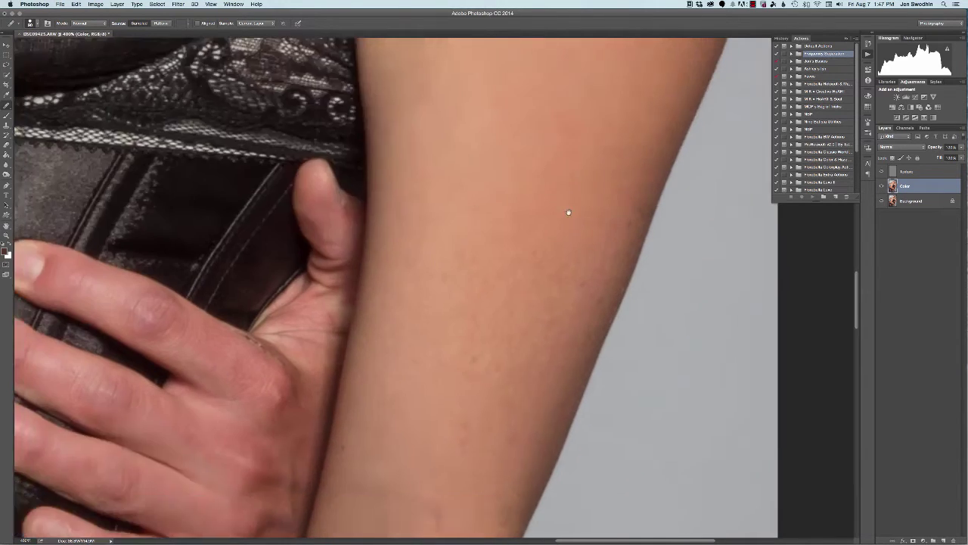
scroll(715, 228, left, 1)
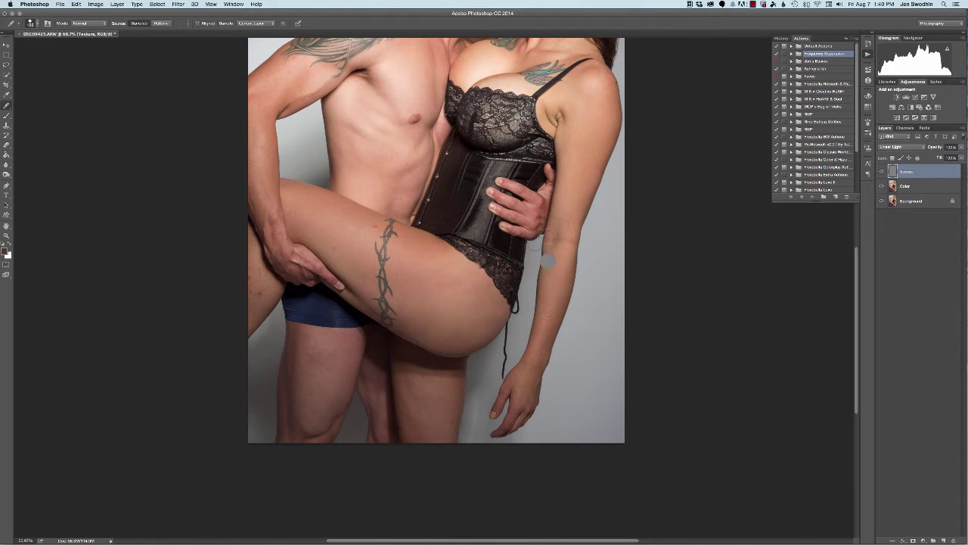
Even out the remaining blemishes on the woman's thigh around the barbed-wire tattoo on the Color layer.
scroll(503, 272, up, 5)
drag(511, 338, 441, 334)
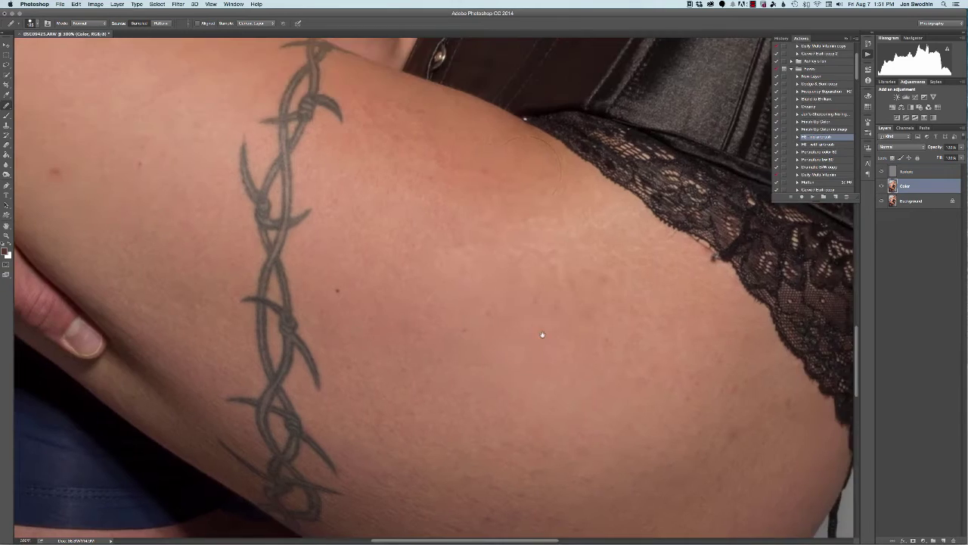
scroll(540, 335, right, 5)
scroll(417, 162, down, 4)
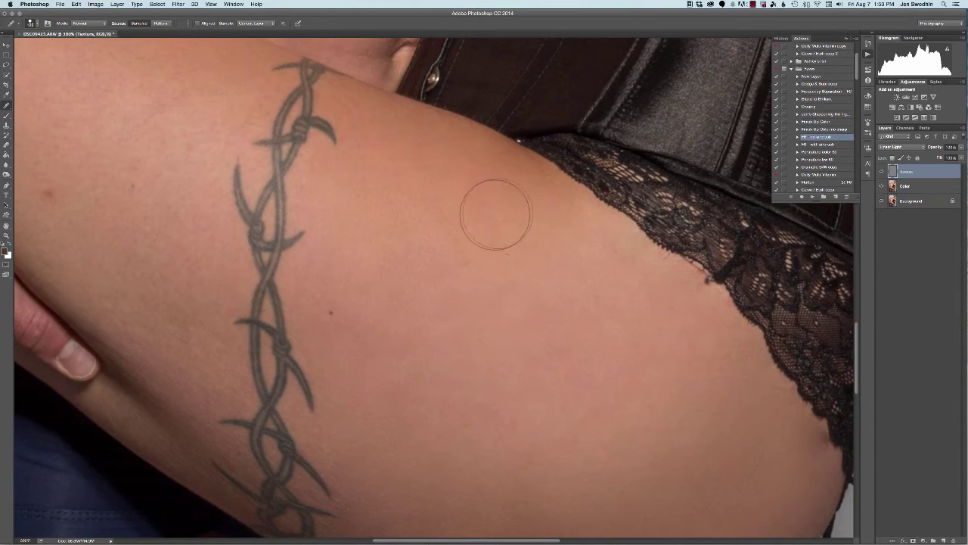
scroll(497, 210, down, 3)
scroll(459, 465, left, 2)
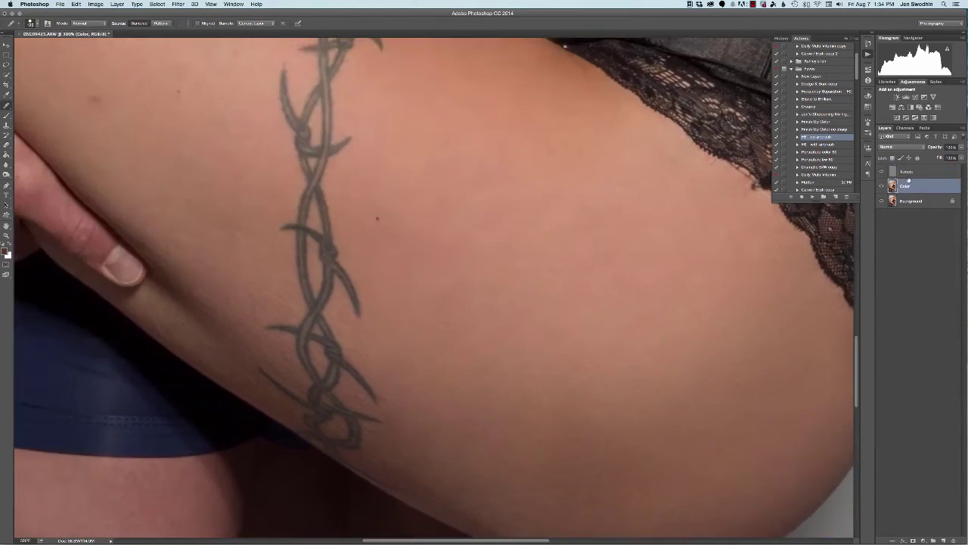
scroll(749, 328, left, 6)
scroll(750, 328, up, 4)
scroll(515, 173, down, 3)
click(371, 418)
click(330, 338)
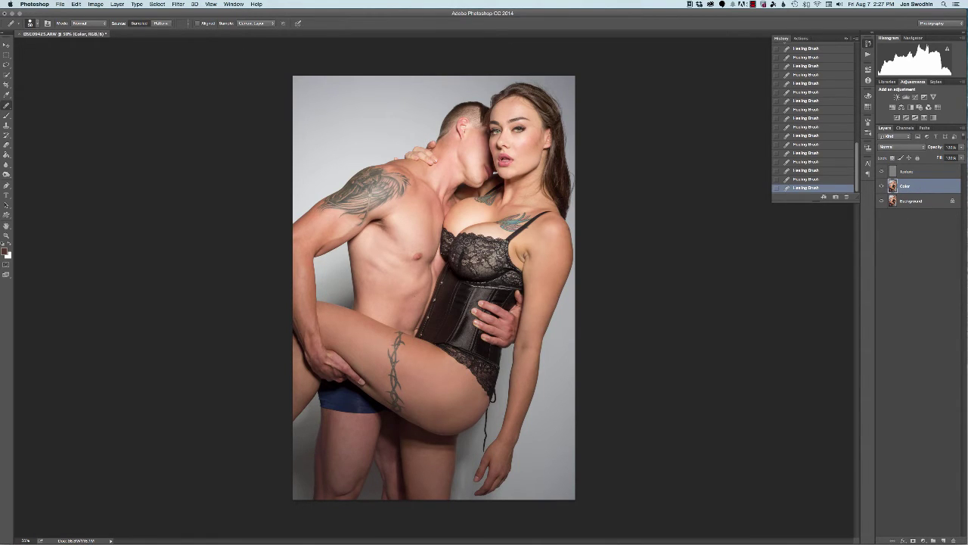
Collapse the History panel and add a new empty layer directly above the Color layer.
key(super+plus)
key(super+plus)
key(super+plus)
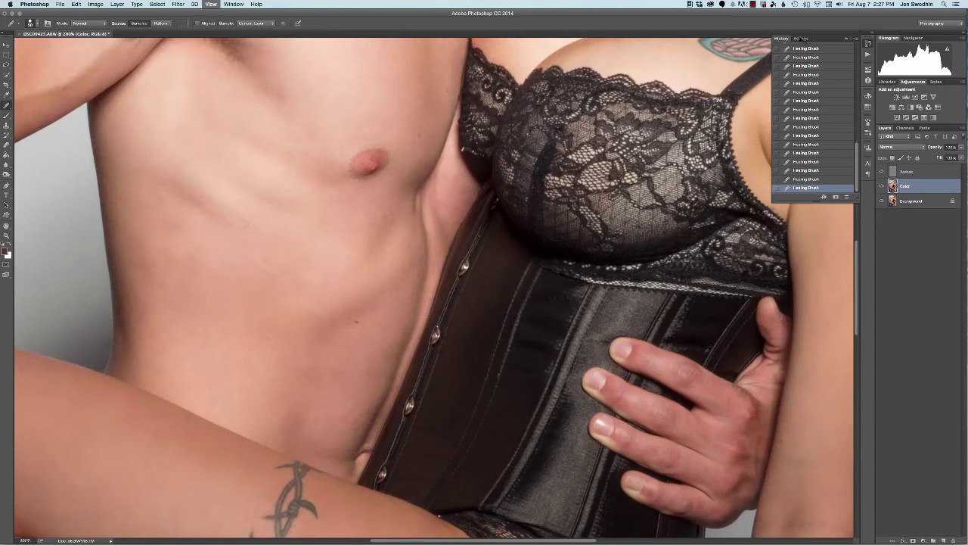
click(846, 38)
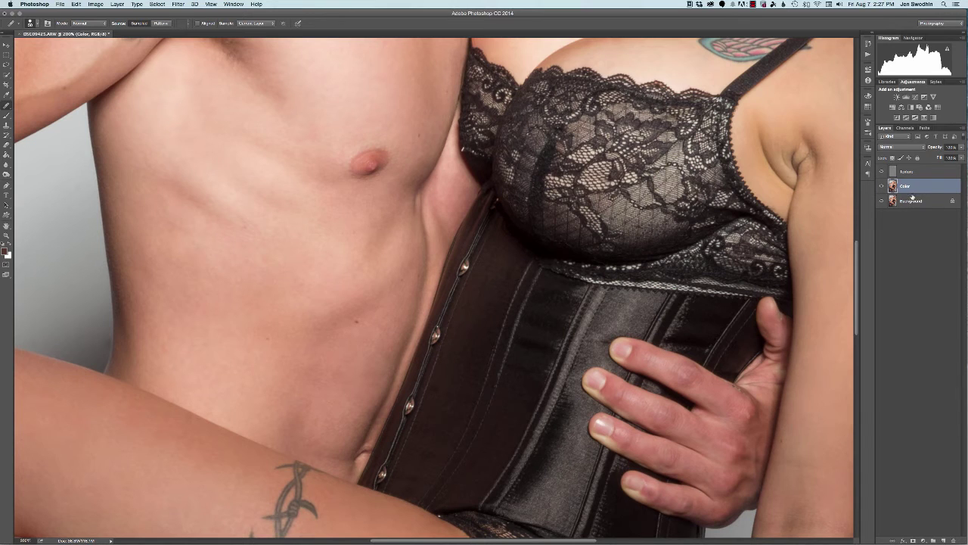
click(942, 540)
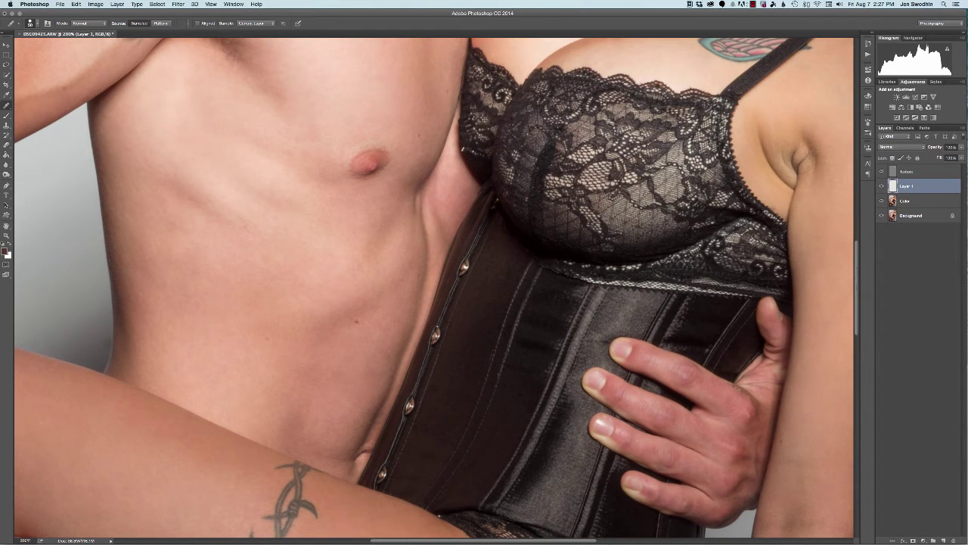
With the Brush tool, paint sampled skin tones over the woman's forehead and temple on the new layer.
scroll(817, 300, up, 12)
scroll(817, 300, right, 10)
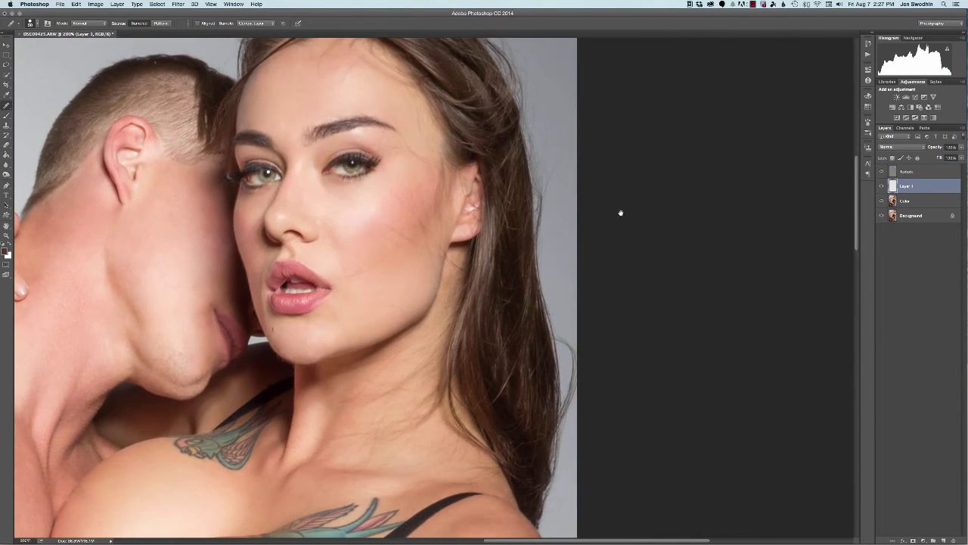
scroll(444, 296, left, 8)
scroll(628, 317, right, 5)
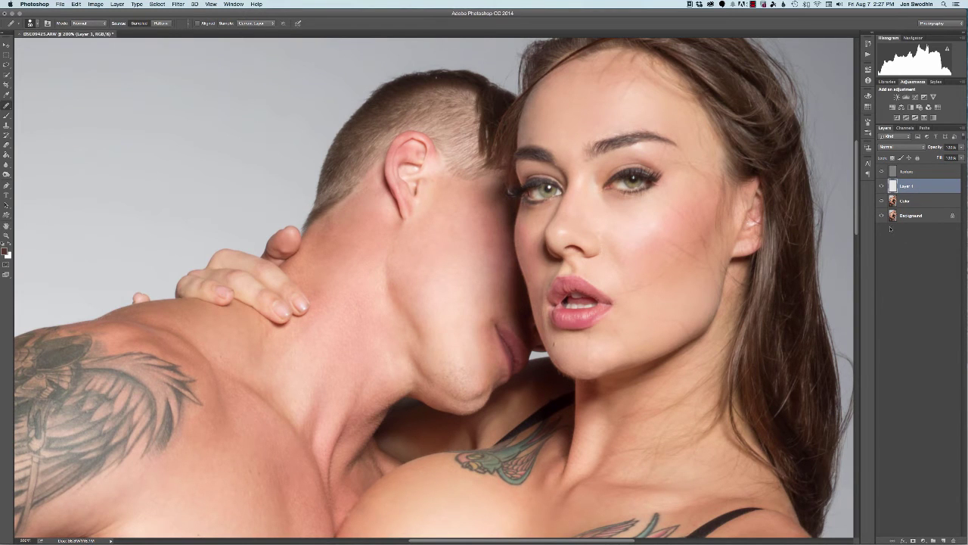
key(b)
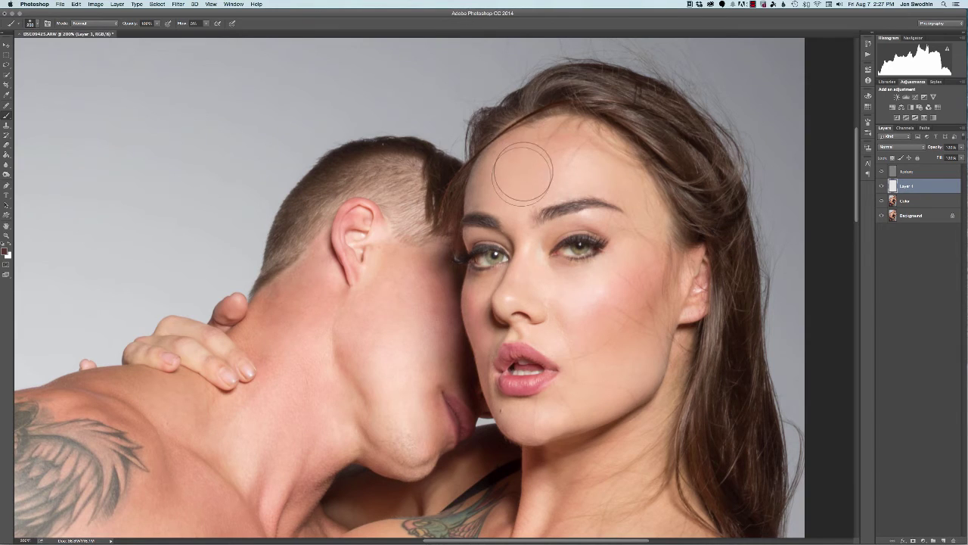
alt+click(499, 181)
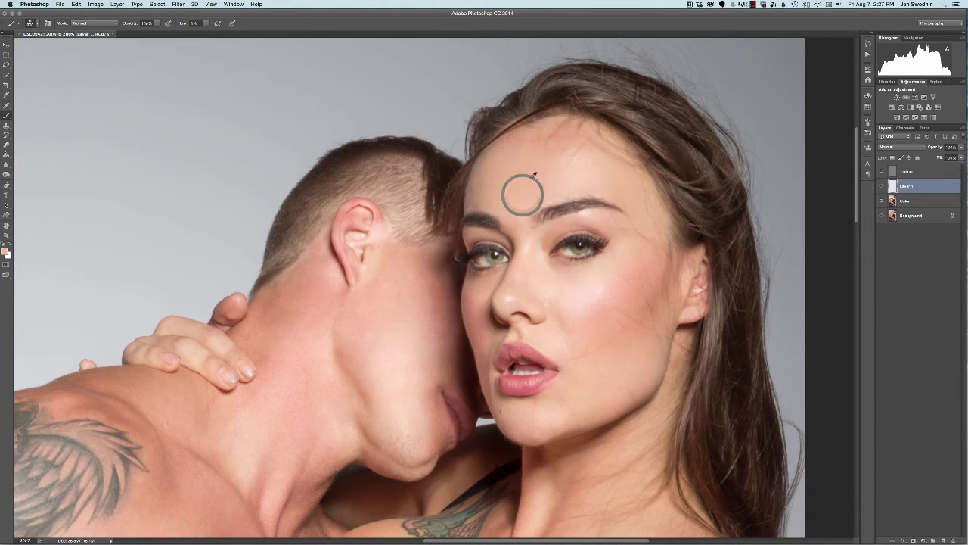
alt+click(567, 145)
alt+click(575, 175)
drag(584, 164, 567, 173)
alt+click(622, 189)
mouse_move(626, 188)
mouse_down()
mouse_move(629, 227)
mouse_move(650, 217)
mouse_up()
Paint sampled skin tones over the woman's near cheek, jaw and chin on the new layer.
mouse_move(635, 279)
mouse_down()
mouse_move(614, 312)
mouse_move(651, 270)
mouse_move(615, 305)
mouse_move(578, 291)
mouse_move(607, 311)
mouse_up()
alt+click(582, 291)
alt+click(596, 389)
mouse_move(614, 375)
mouse_down()
mouse_move(651, 350)
mouse_move(595, 398)
mouse_up()
alt+click(619, 384)
mouse_move(546, 417)
mouse_down()
mouse_move(571, 402)
mouse_move(522, 413)
mouse_move(536, 416)
mouse_up()
alt+click(546, 419)
Smooth the woman's far cheek, the skin beside her mouth and the lower jawline with sampled skin tones.
alt+click(474, 320)
mouse_move(469, 301)
mouse_down()
mouse_move(467, 285)
mouse_move(487, 284)
mouse_up()
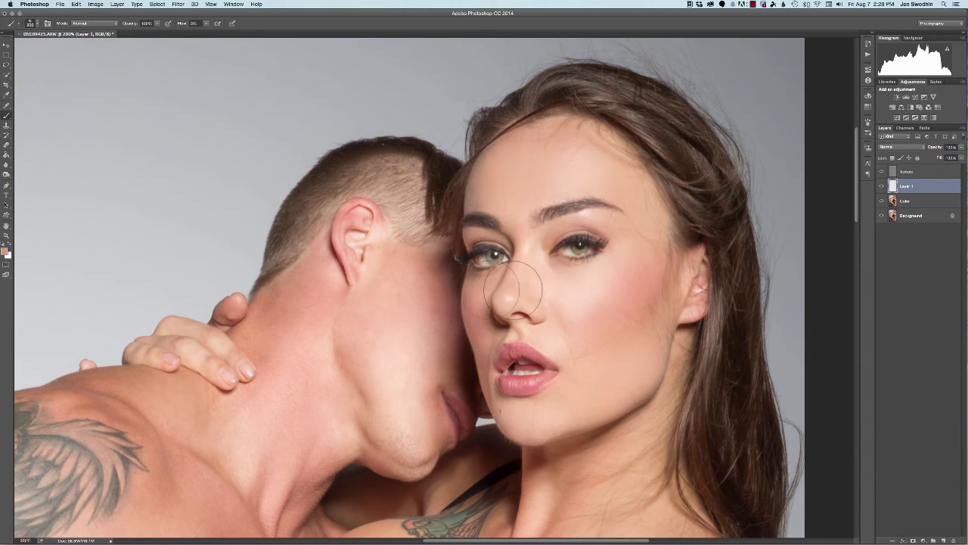
alt+click(477, 368)
alt+click(490, 377)
drag(491, 370, 486, 383)
alt+click(512, 418)
drag(539, 417, 613, 399)
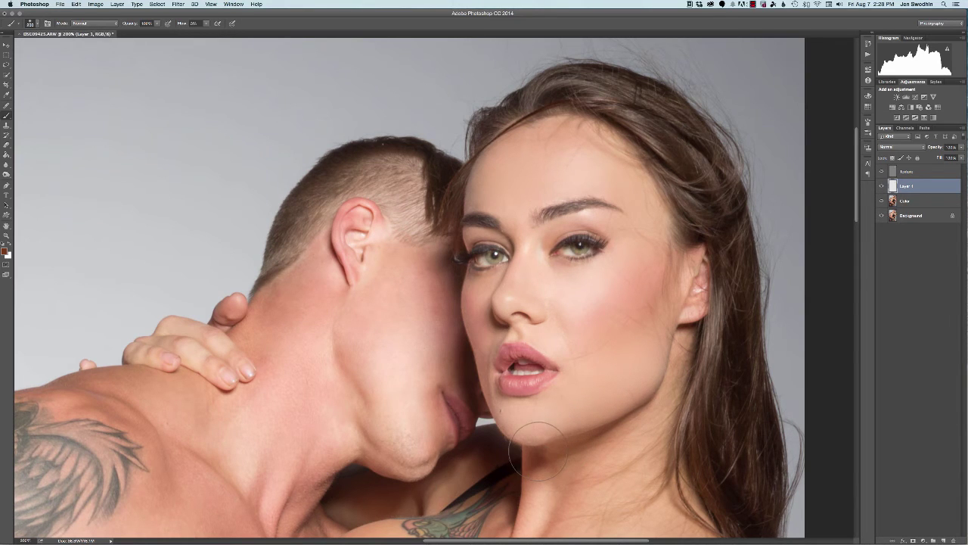
Paint sampled skin tones over the woman's neck, collarbone and upper chest on the layer above Color.
scroll(638, 449, down, 5)
scroll(638, 449, right, 2)
alt+click(546, 338)
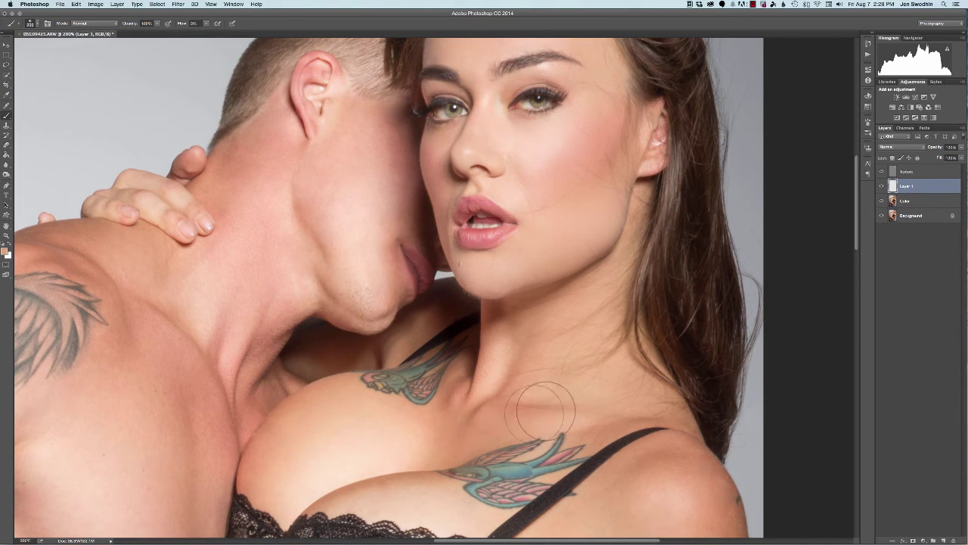
alt+click(342, 443)
alt+click(264, 456)
alt+click(485, 425)
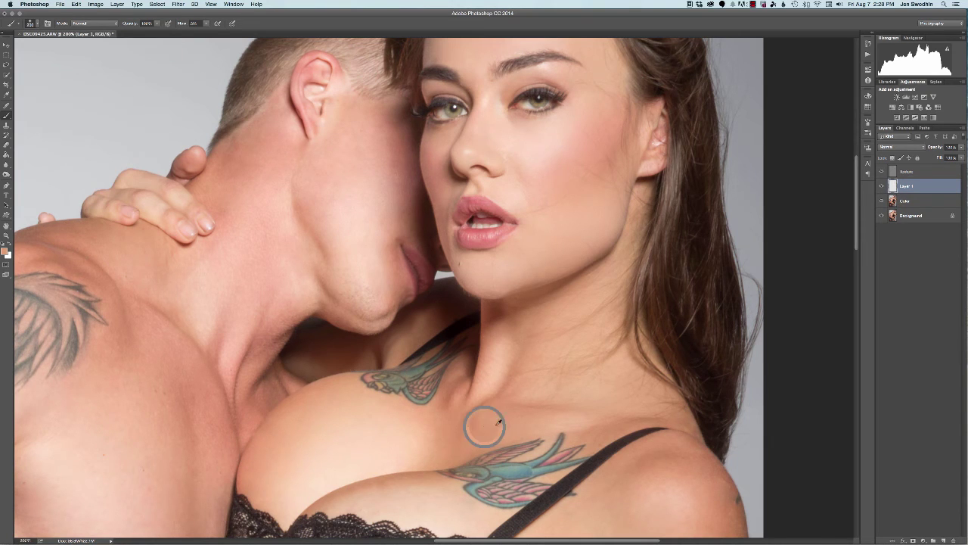
Smooth the woman's chest above the bra with the brush, undoing the first stroke and repainting with a freshly sampled lighter skin tone.
drag(575, 394, 605, 322)
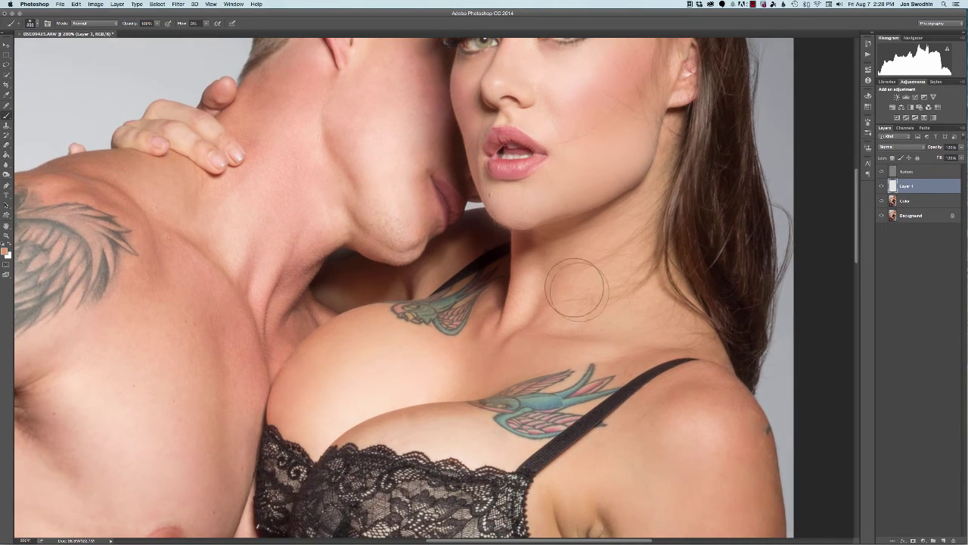
drag(348, 380, 387, 371)
key(super+z)
alt+click(464, 444)
mouse_move(440, 436)
mouse_down()
mouse_move(477, 438)
mouse_move(392, 434)
mouse_up()
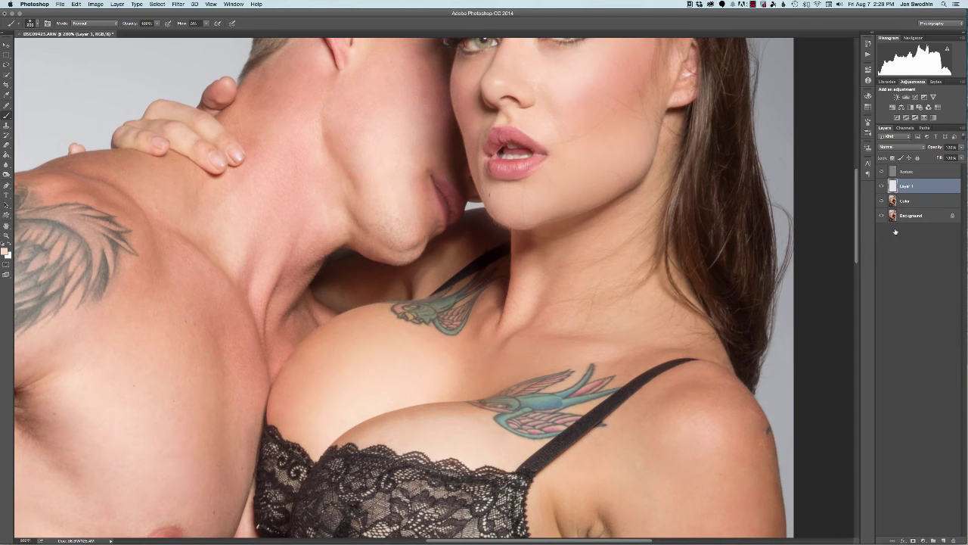
Compare the portrait with and without the painted skin-tone layer, first close up on the faces and again with the whole image in view.
scroll(711, 196, up, 5)
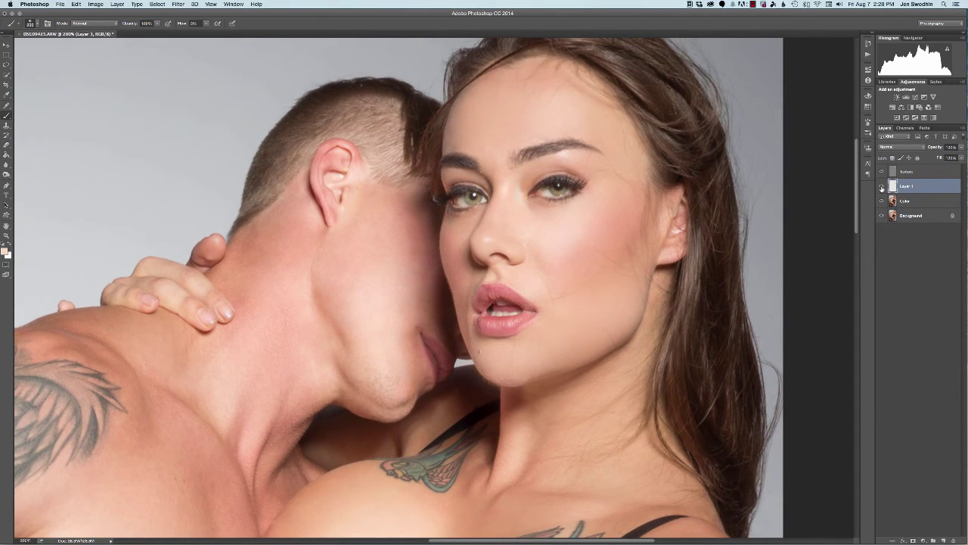
click(882, 186)
click(882, 186)
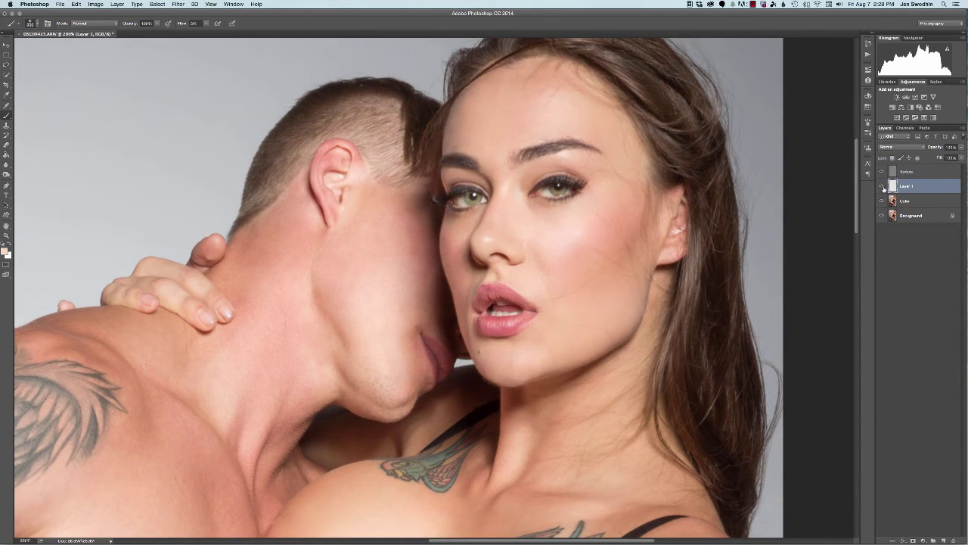
key(super+minus)
key(super+minus)
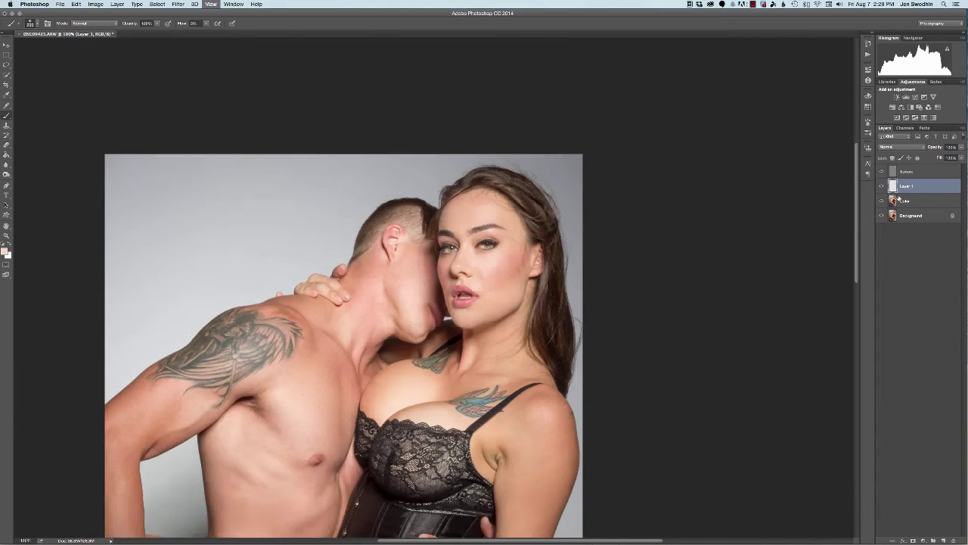
key(super+minus)
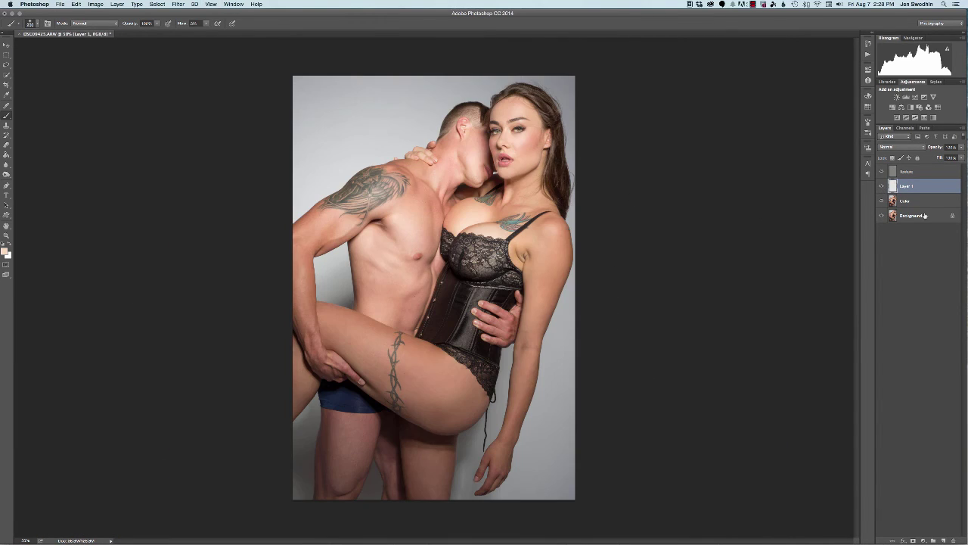
click(882, 186)
click(882, 186)
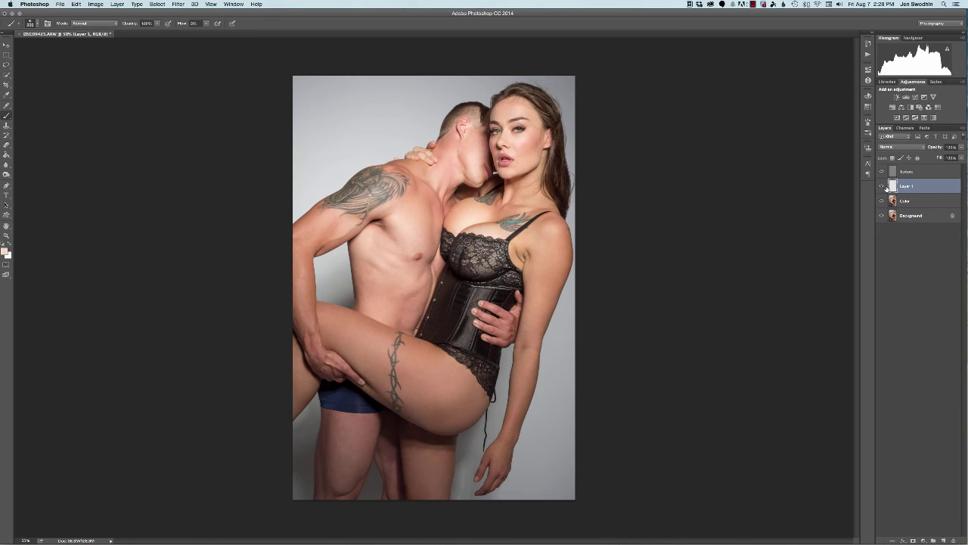
Erase some of the paint around the base of the woman's neck, lower the painted layer's opacity and compare with the layer hidden.
key(e)
drag(539, 187, 507, 186)
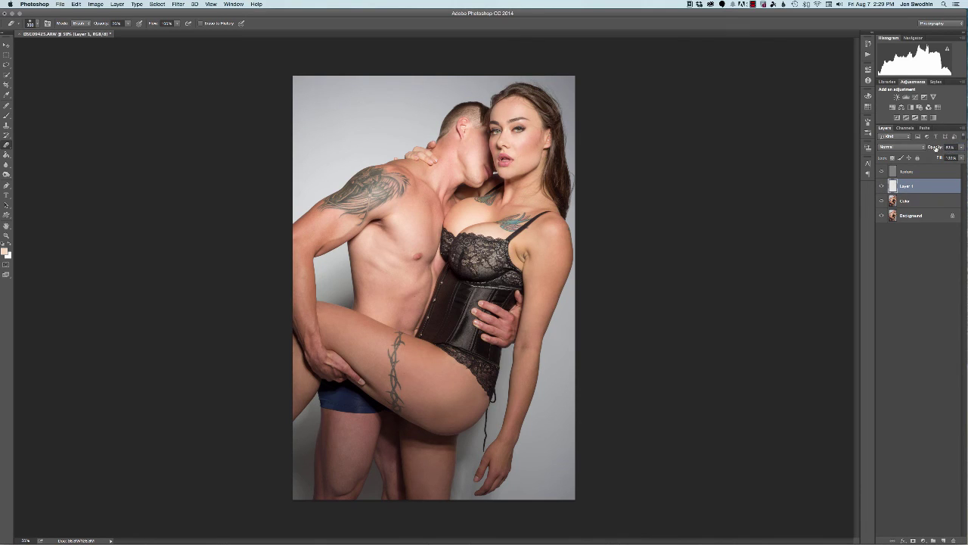
click(883, 188)
click(882, 187)
click(882, 186)
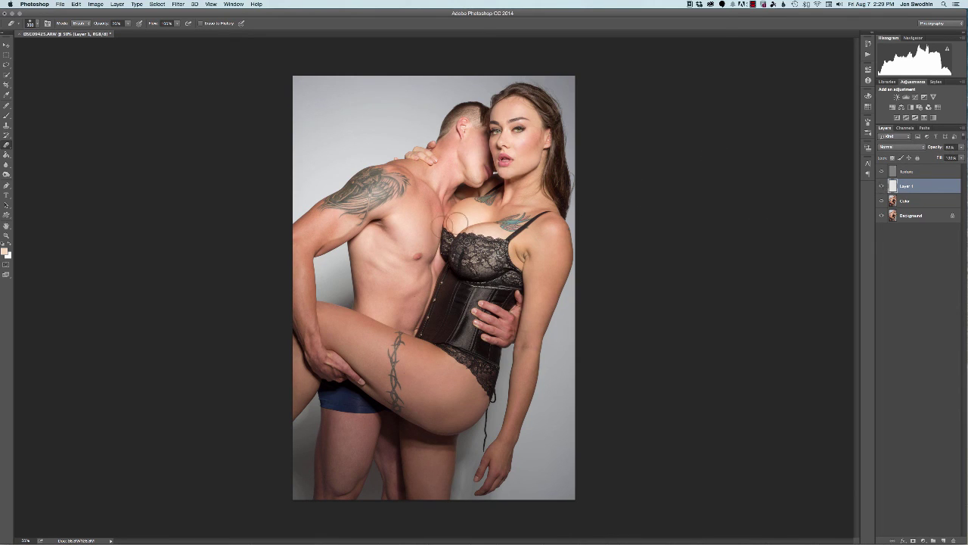